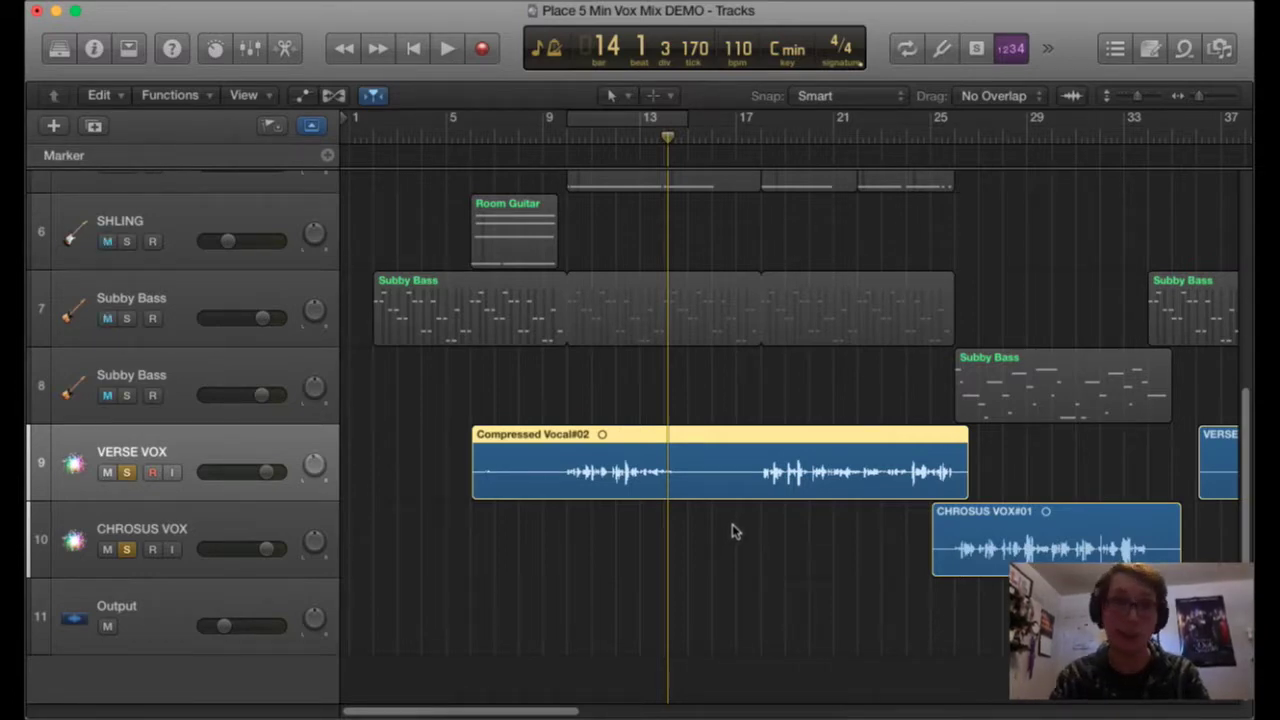
Turn off solo on the VERSE VOX and CHROSUS VOX tracks.
{"action": "scroll", "coordinate": [755, 572], "scroll_direction": "up", "scroll_amount": 2}
{"action": "scroll", "coordinate": [711, 366], "scroll_direction": "up", "scroll_amount": 10}
{"action": "scroll", "coordinate": [728, 374], "scroll_direction": "down", "scroll_amount": 6}
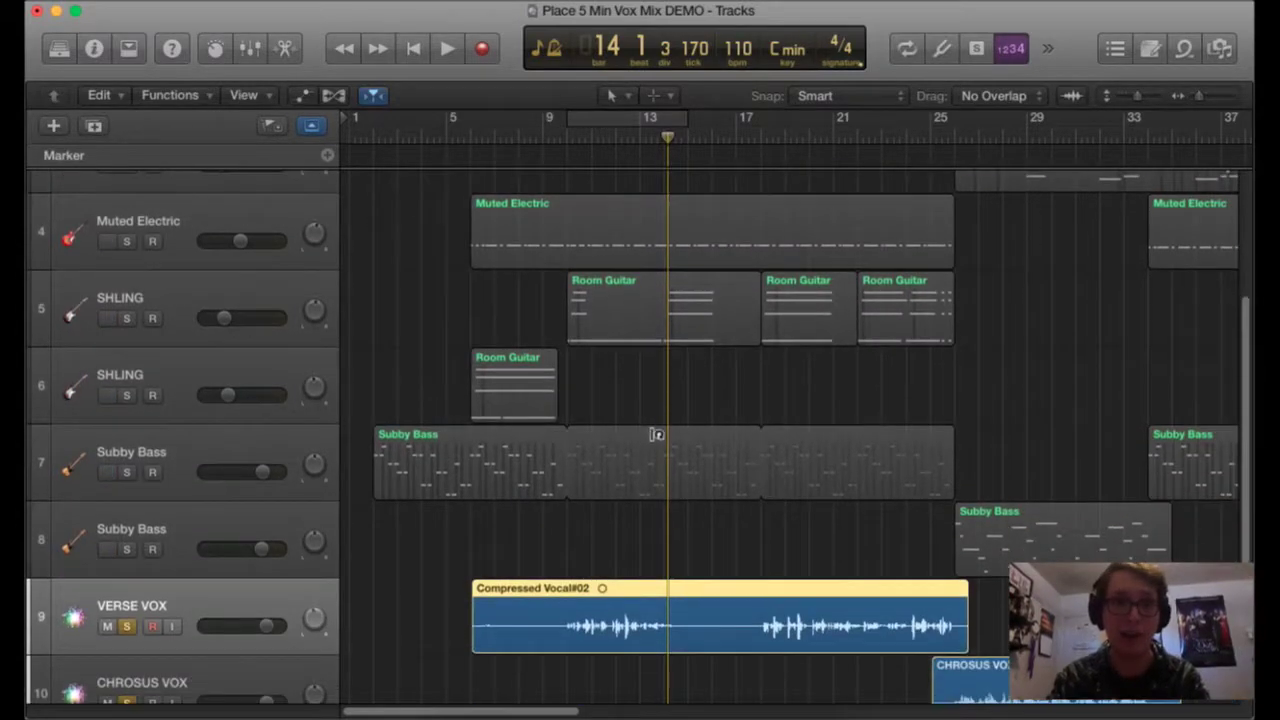
{"action": "scroll", "coordinate": [651, 400], "scroll_direction": "down", "scroll_amount": 2}
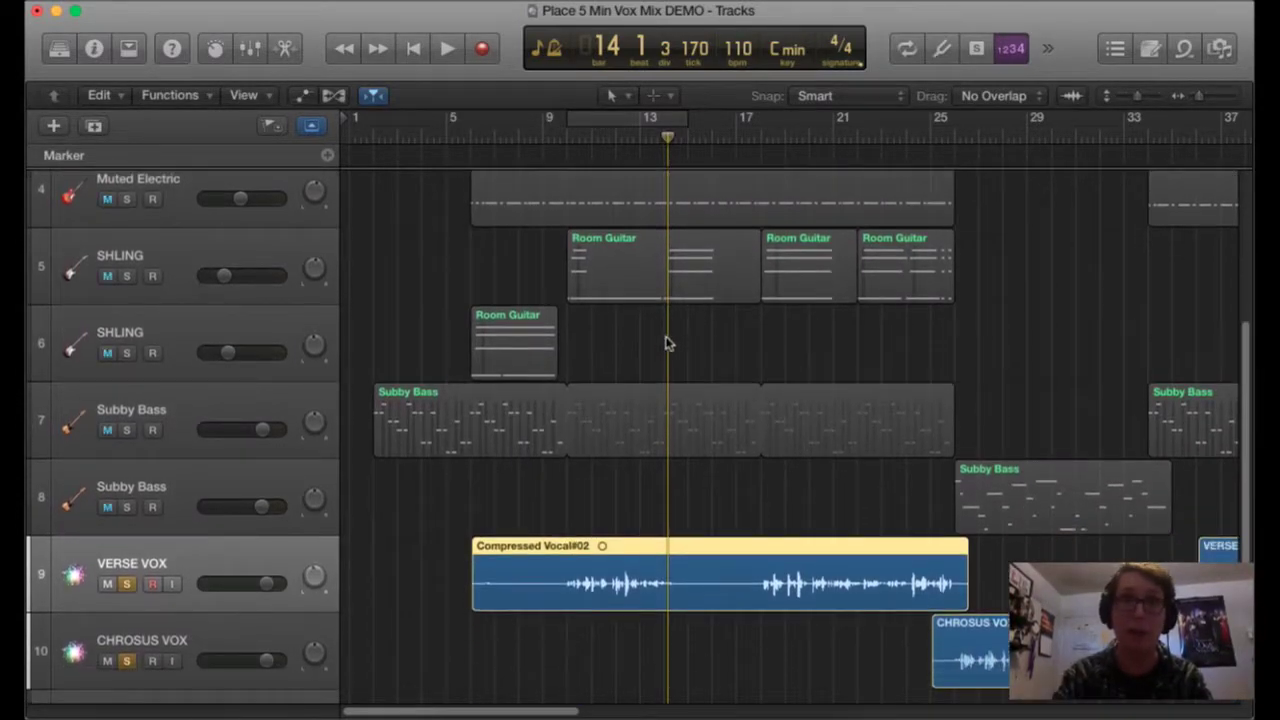
{"action": "left_click", "coordinate": [126, 584]}
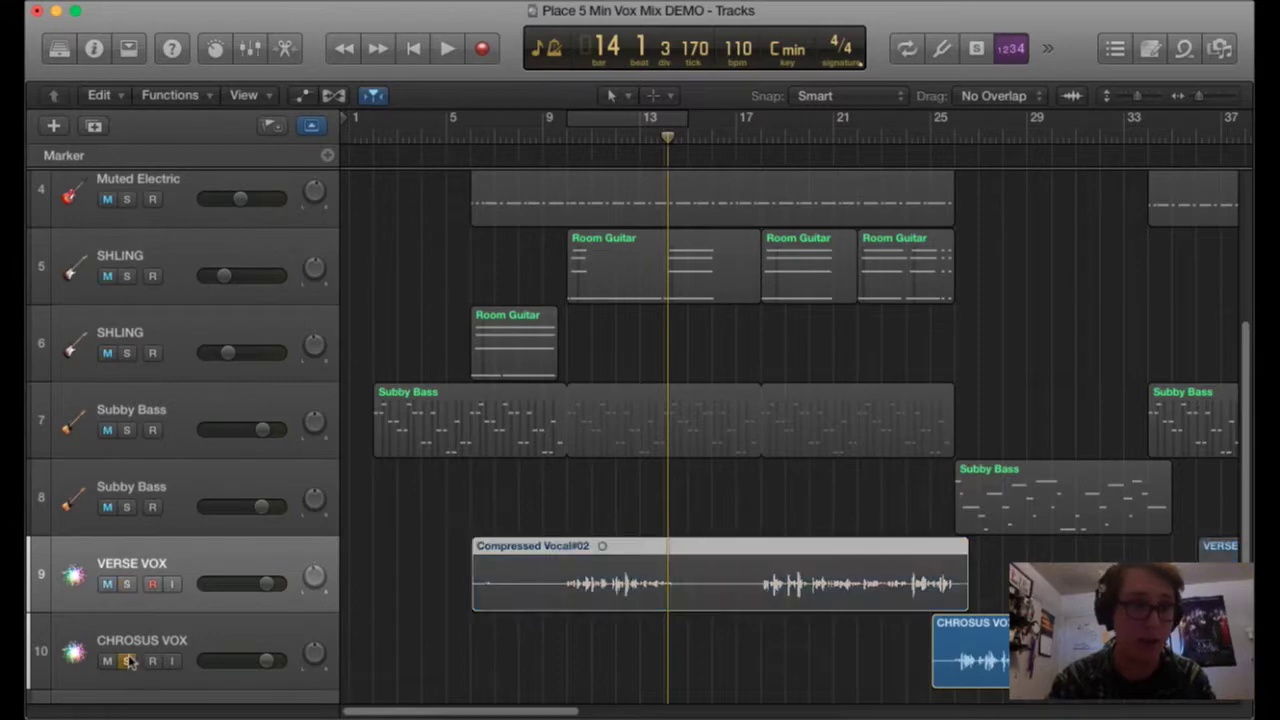
{"action": "left_click", "coordinate": [128, 661]}
Play back the full mix from about bar 9 to hear the vocals with the instruments.
{"action": "scroll", "coordinate": [591, 211], "scroll_direction": "up", "scroll_amount": 4}
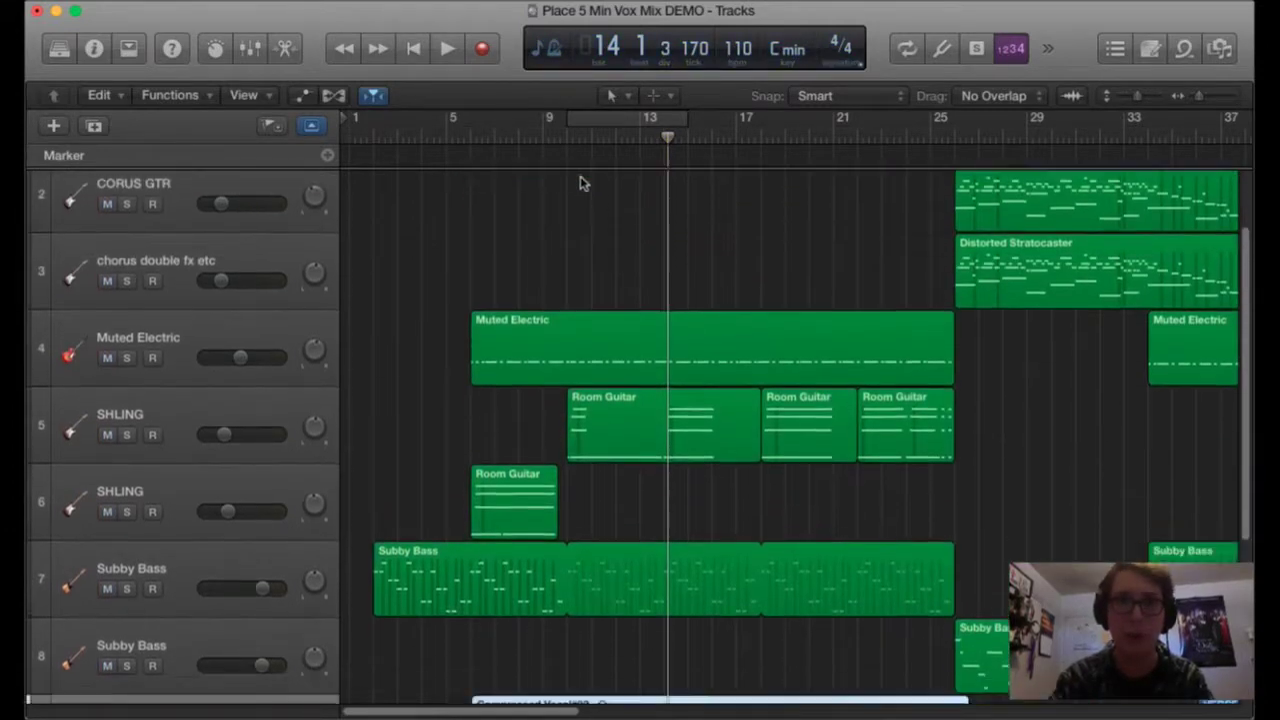
{"action": "scroll", "coordinate": [580, 180], "scroll_direction": "down", "scroll_amount": 3}
{"action": "left_click", "coordinate": [546, 138]}
{"action": "key", "text": "space"}
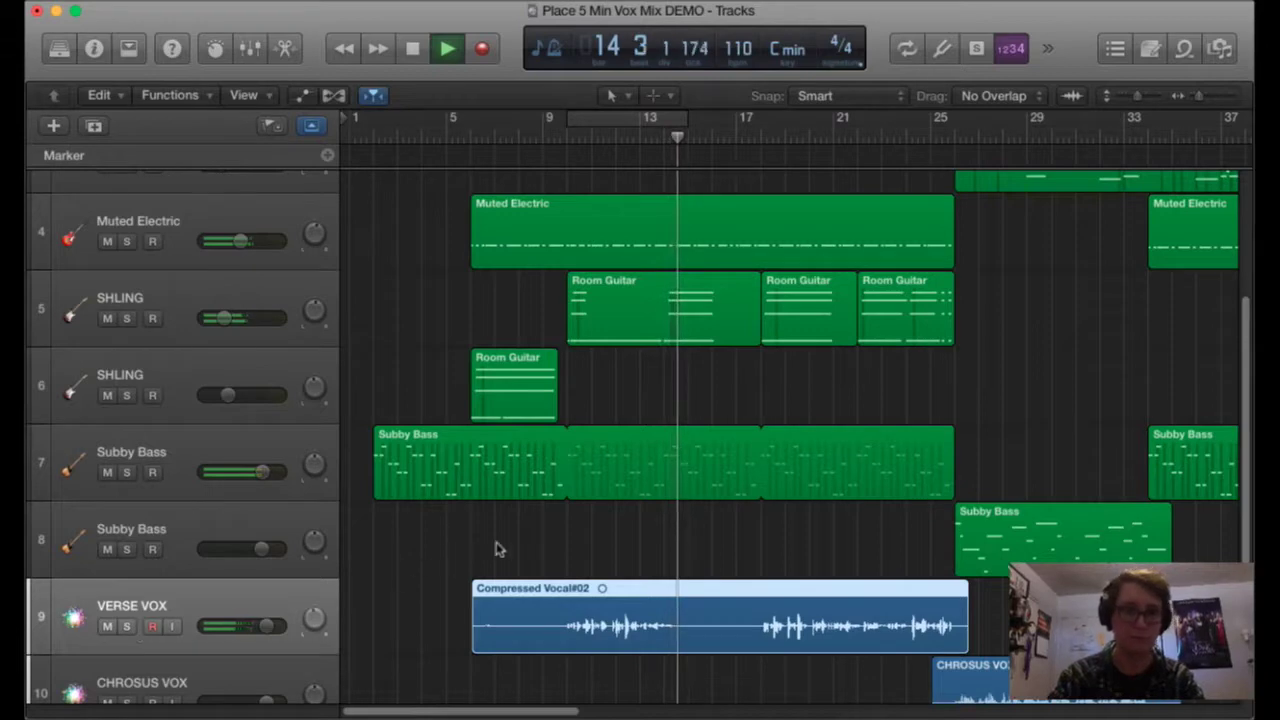
{"action": "key", "text": "space"}
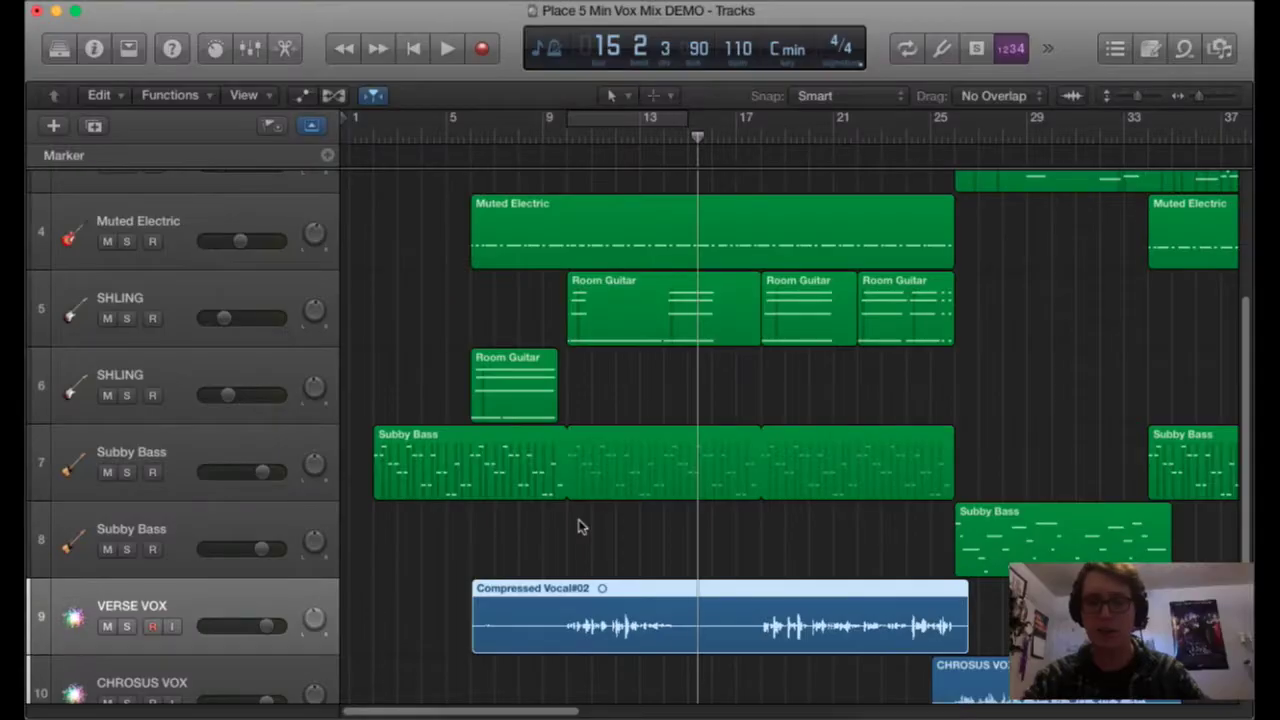
Return the playhead to the start of the project and solo the VERSE VOX and CHROSUS VOX tracks.
{"action": "key", "text": "Return"}
{"action": "scroll", "coordinate": [566, 490], "scroll_direction": "down", "scroll_amount": 1}
{"action": "scroll", "coordinate": [566, 490], "scroll_direction": "down", "scroll_amount": 3}
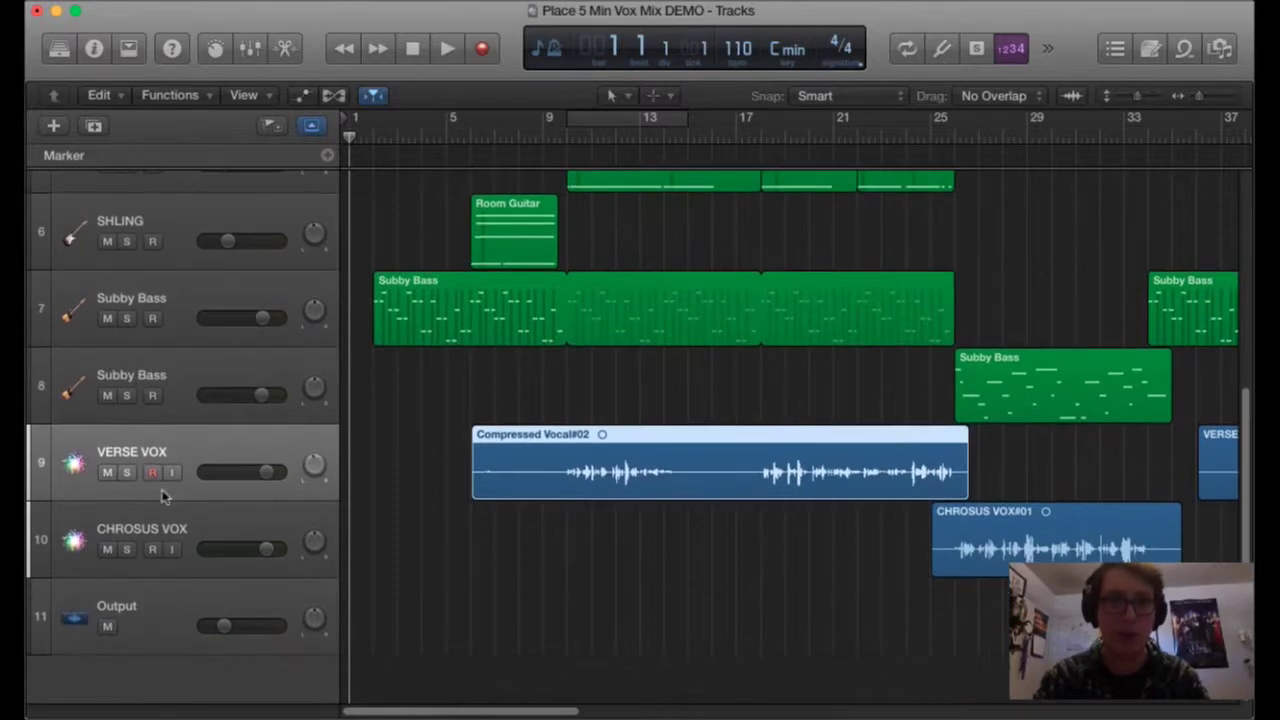
{"action": "left_click", "coordinate": [127, 472]}
{"action": "left_click", "coordinate": [127, 549]}
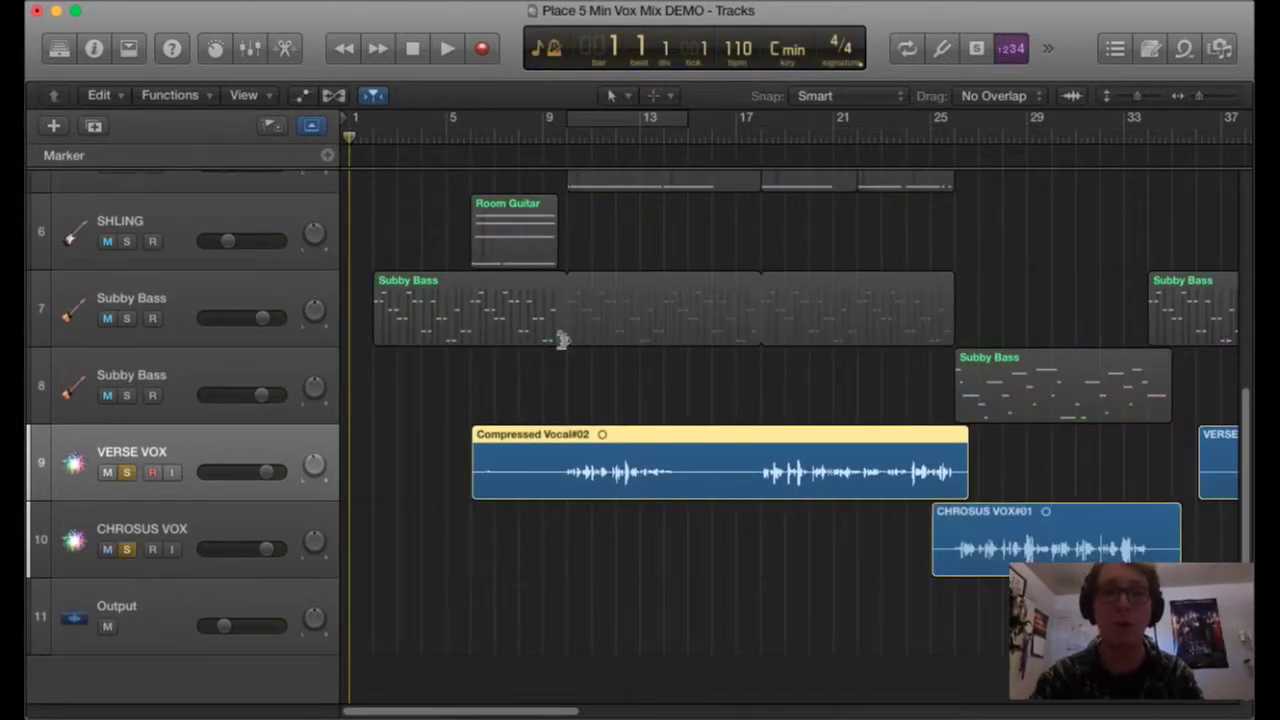
Play the soloed verse vocal from bar 6 to hear the noise before the singing starts.
{"action": "left_click", "coordinate": [470, 140]}
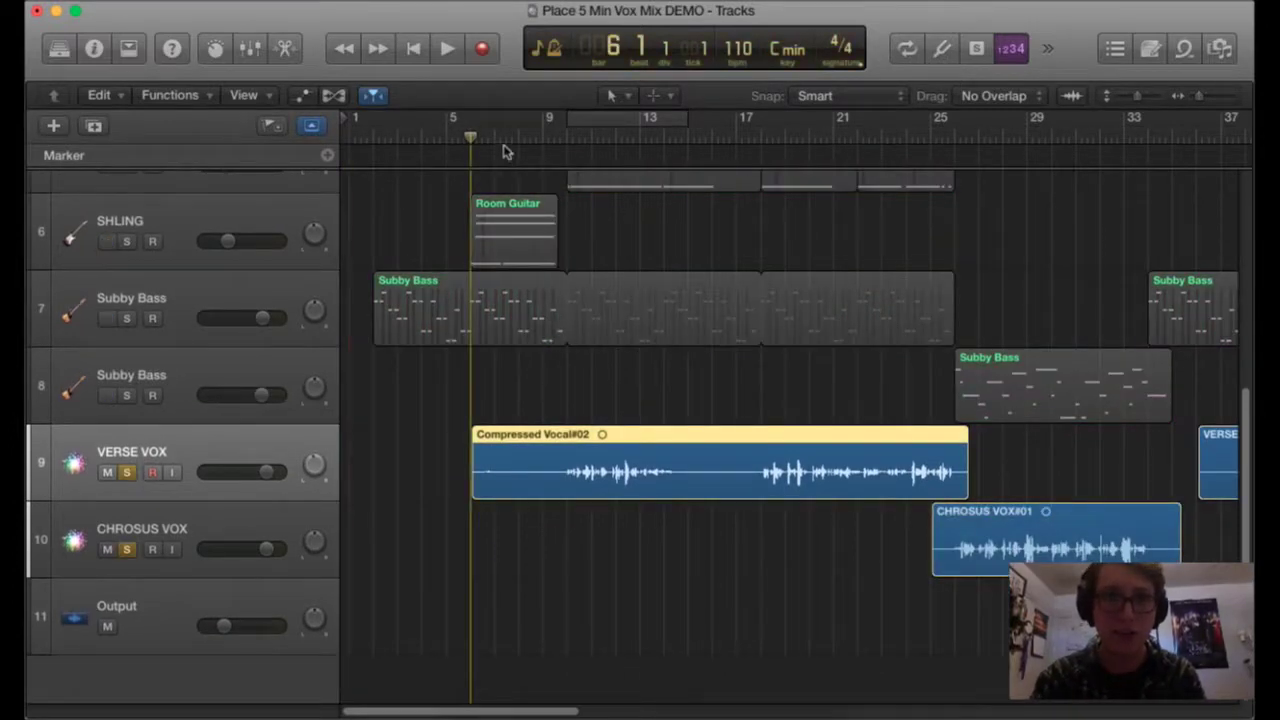
{"action": "scroll", "coordinate": [915, 482], "scroll_direction": "right", "scroll_amount": 5}
{"action": "scroll", "coordinate": [825, 492], "scroll_direction": "left", "scroll_amount": 5}
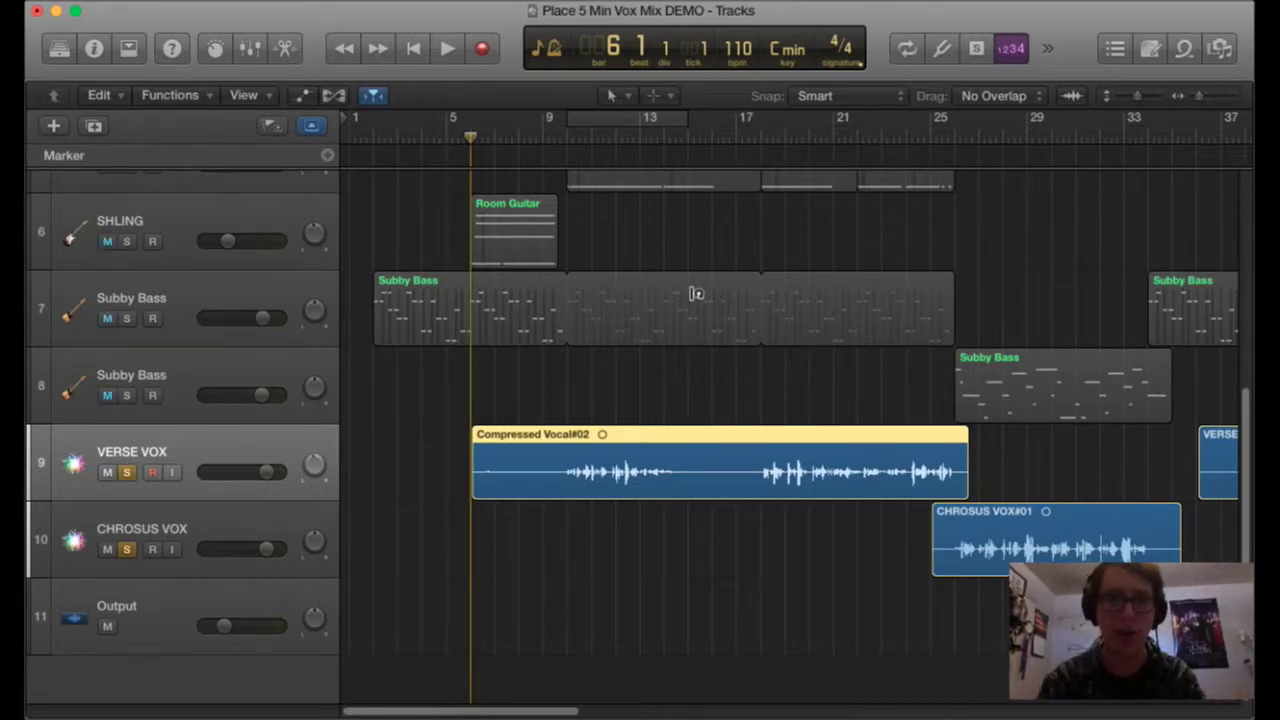
{"action": "key", "text": "space"}
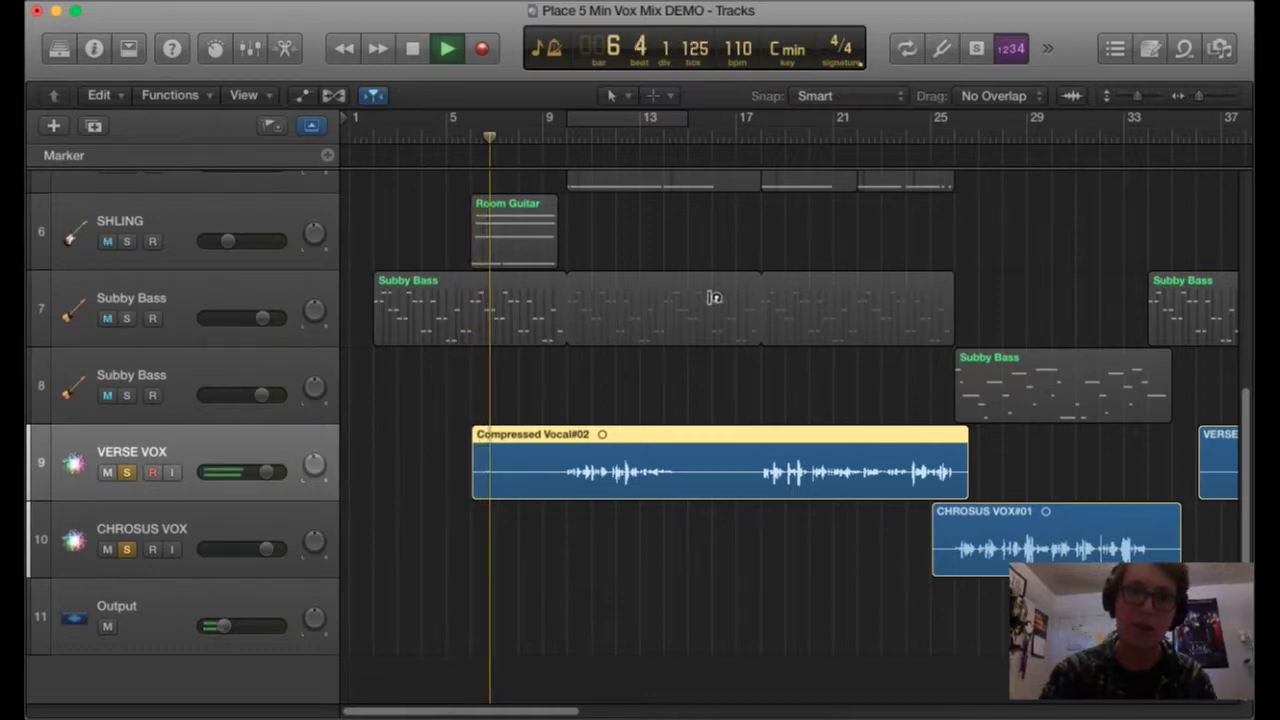
{"action": "key", "text": "space"}
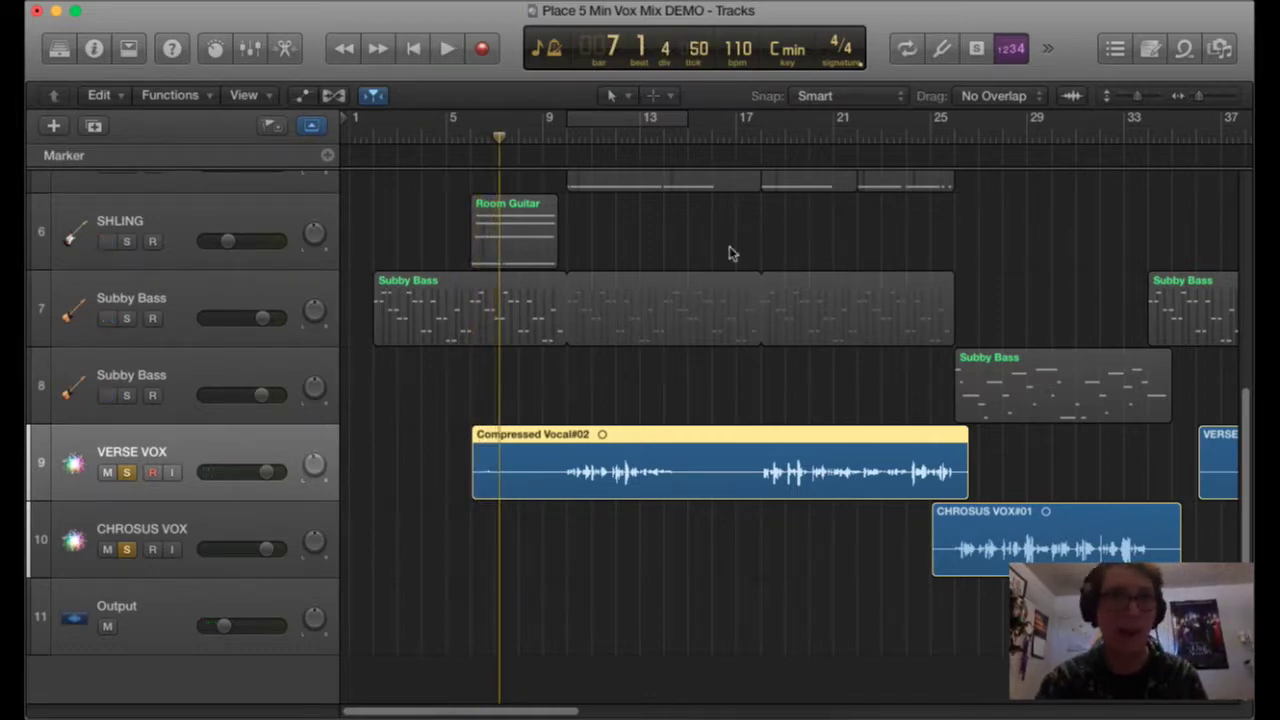
Play the soloed verse vocal from bar 9 to find where the first phrase begins.
{"action": "left_click", "coordinate": [520, 138]}
{"action": "left_click_drag", "start_coordinate": [520, 138], "coordinate": [543, 138]}
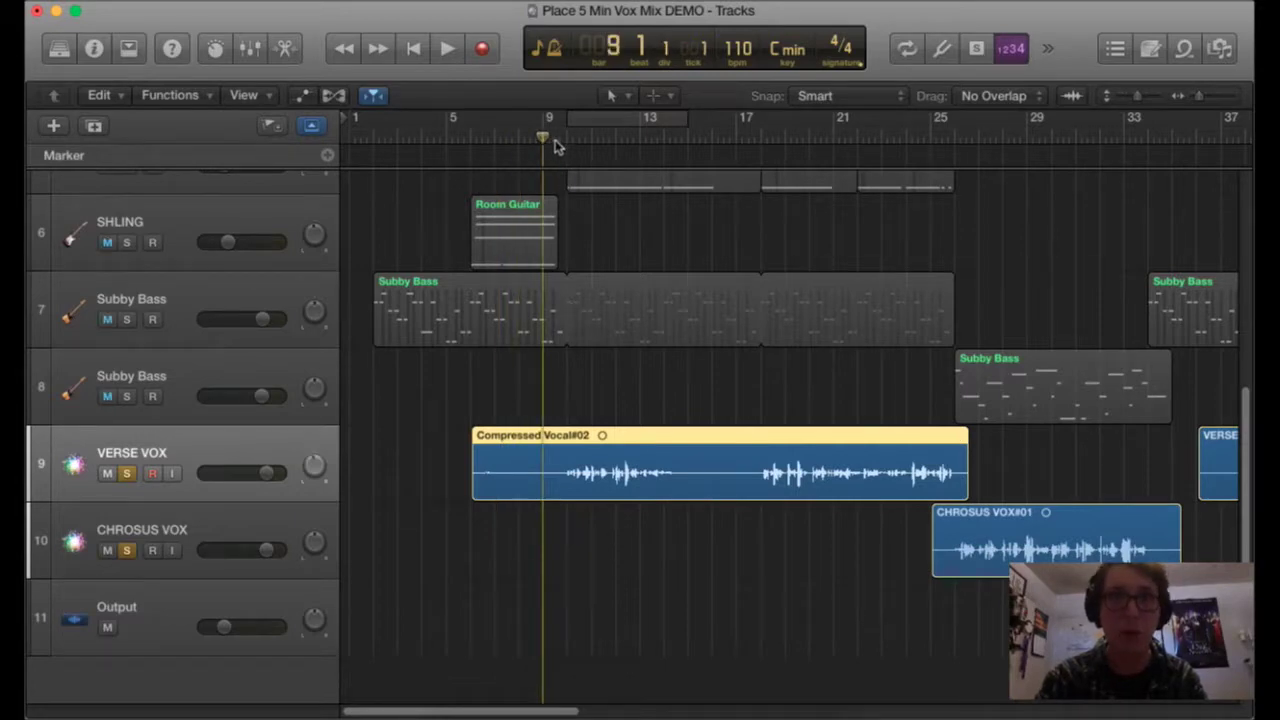
{"action": "key", "text": "space"}
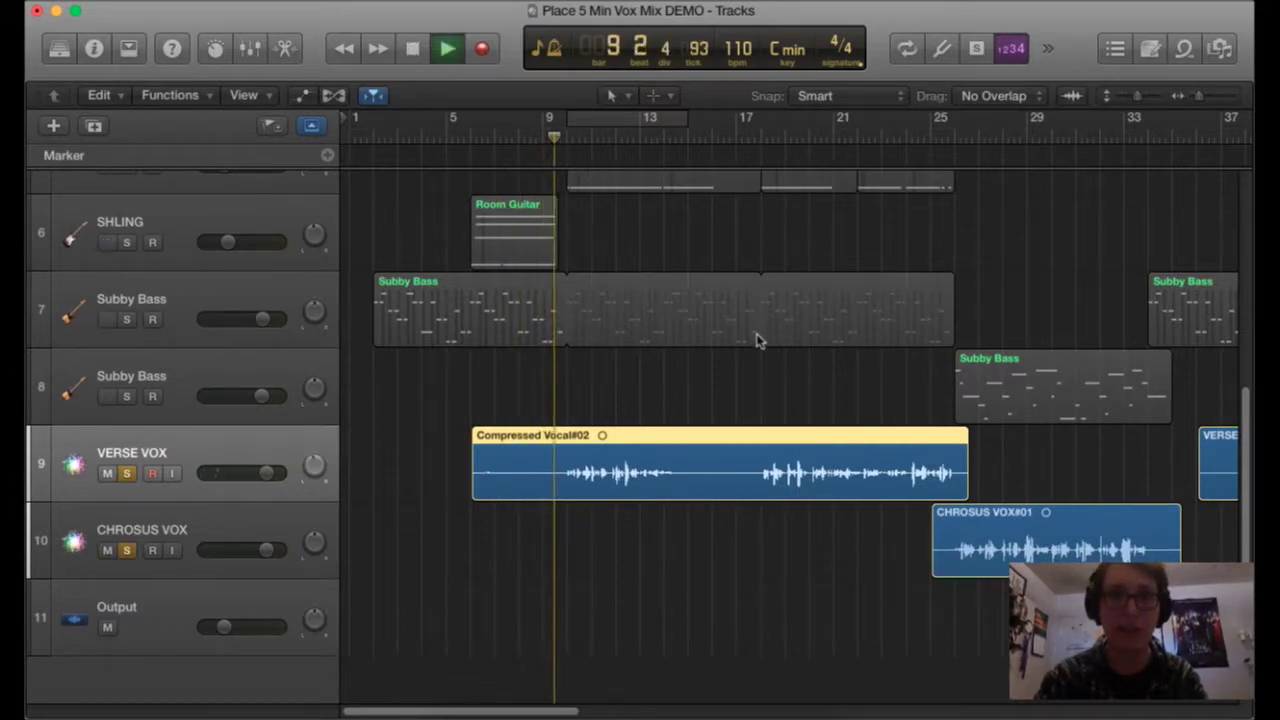
{"action": "key", "text": "space"}
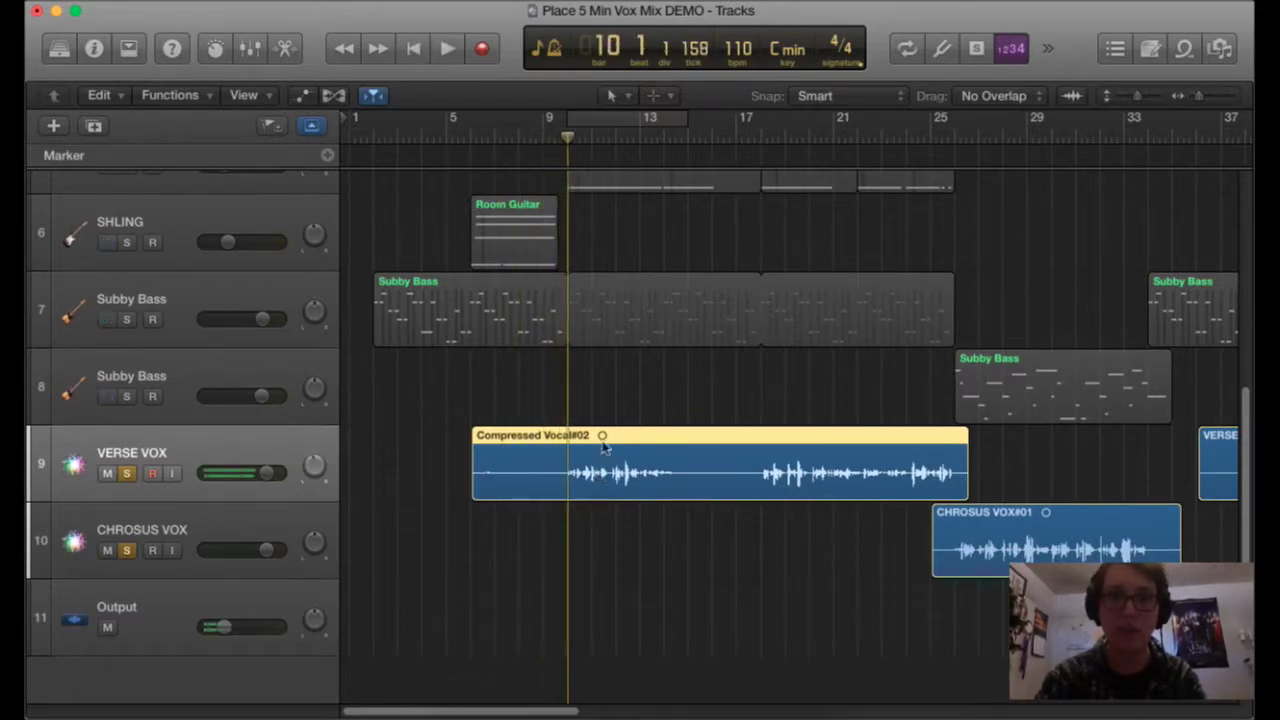
Split the verse vocal region at bar 9 beat 4 and delete the unused part before the split.
{"action": "left_click", "coordinate": [566, 140]}
{"action": "left_click_drag", "start_coordinate": [566, 140], "coordinate": [560, 140]}
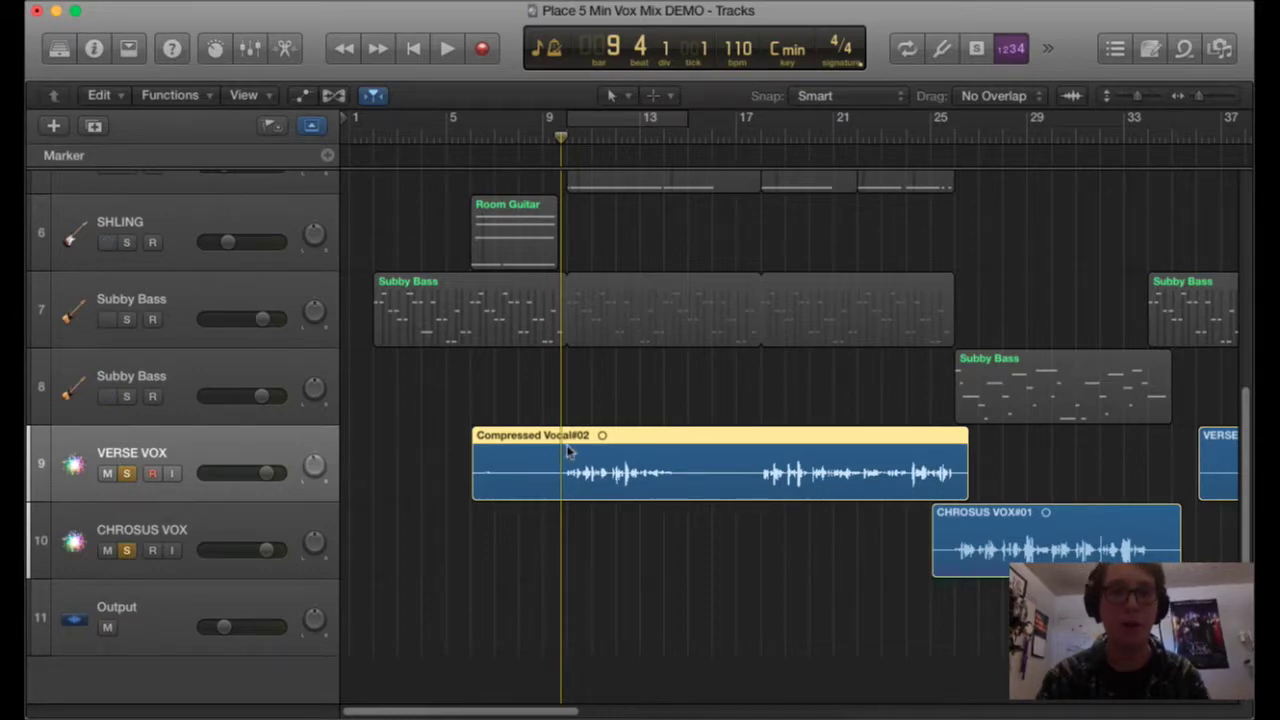
{"action": "left_click", "coordinate": [220, 4]}
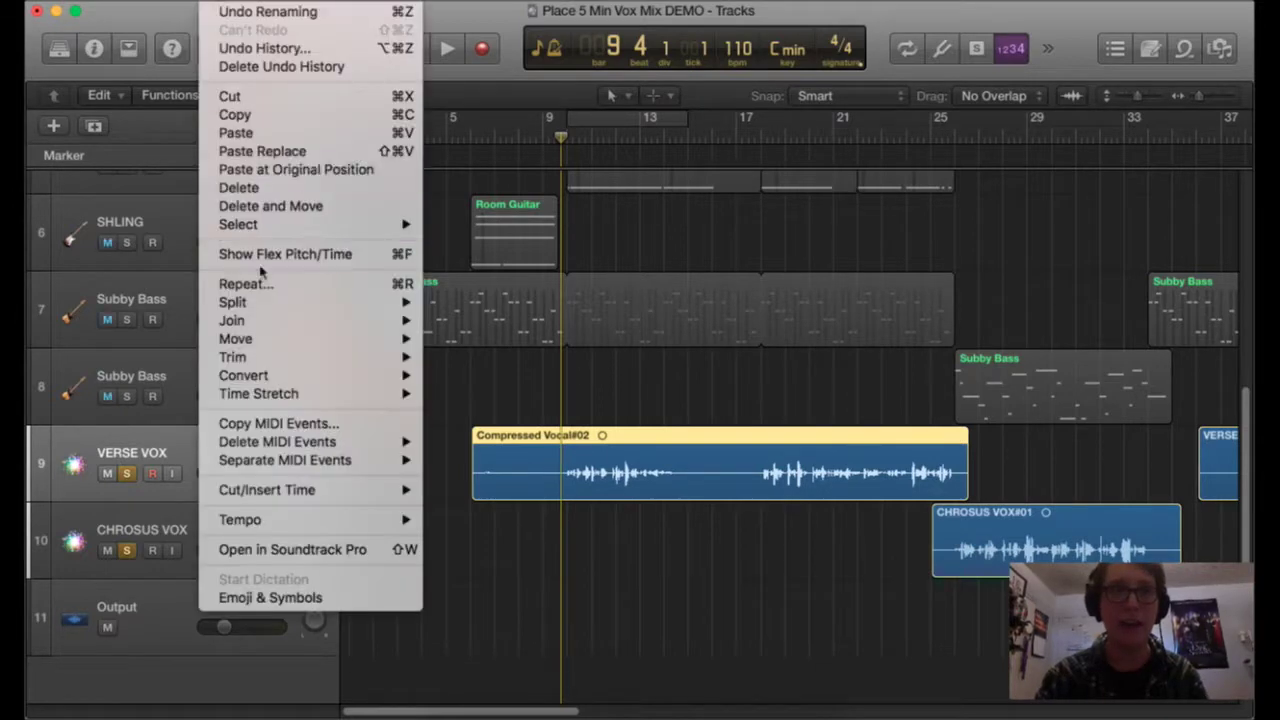
{"action": "mouse_move", "coordinate": [278, 304]}
{"action": "left_click", "coordinate": [453, 303]}
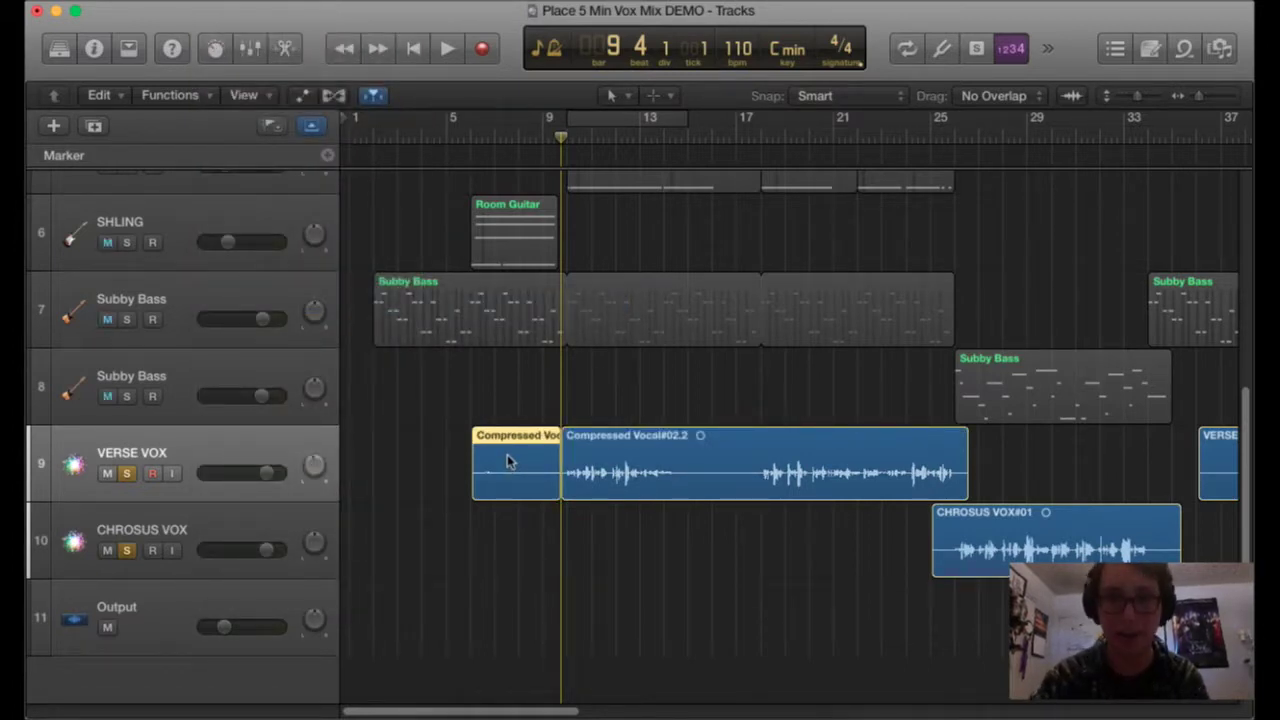
{"action": "key", "text": "Delete"}
Split the remaining verse vocal region at bar 14 beat 3, just after the first phrase ends.
{"action": "scroll", "coordinate": [523, 486], "scroll_direction": "right", "scroll_amount": 5}
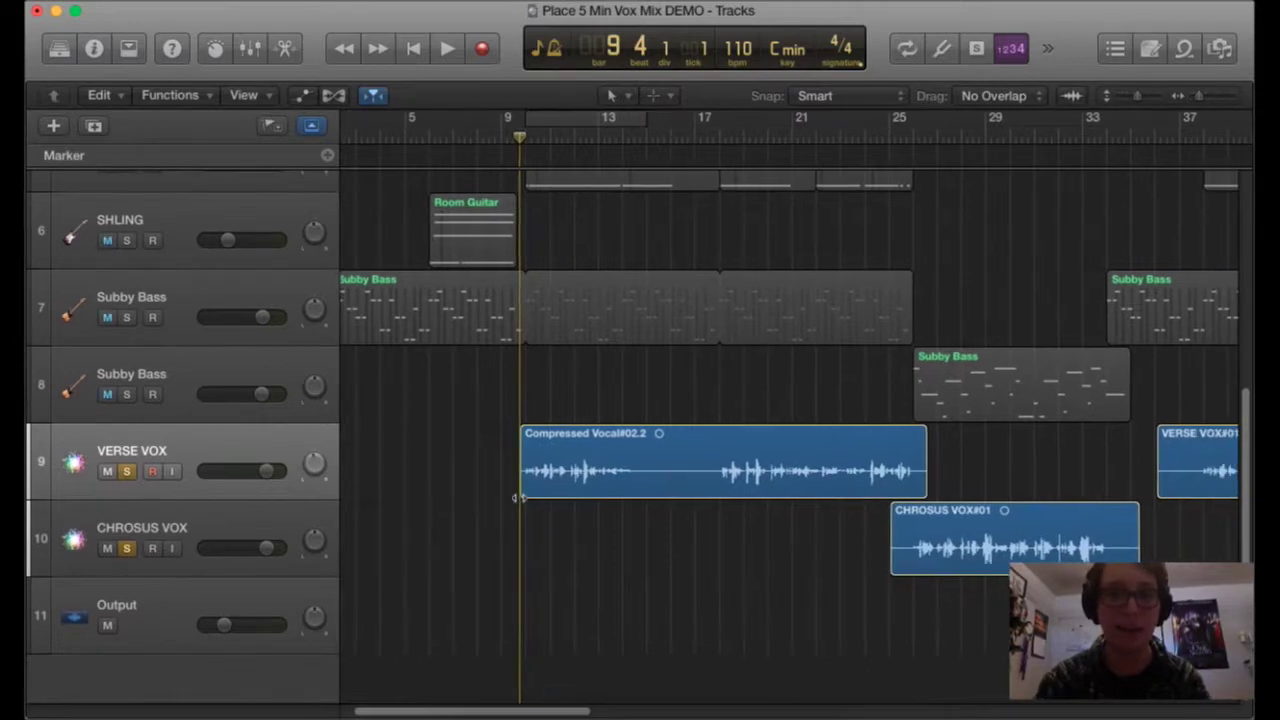
{"action": "scroll", "coordinate": [437, 426], "scroll_direction": "right", "scroll_amount": 2}
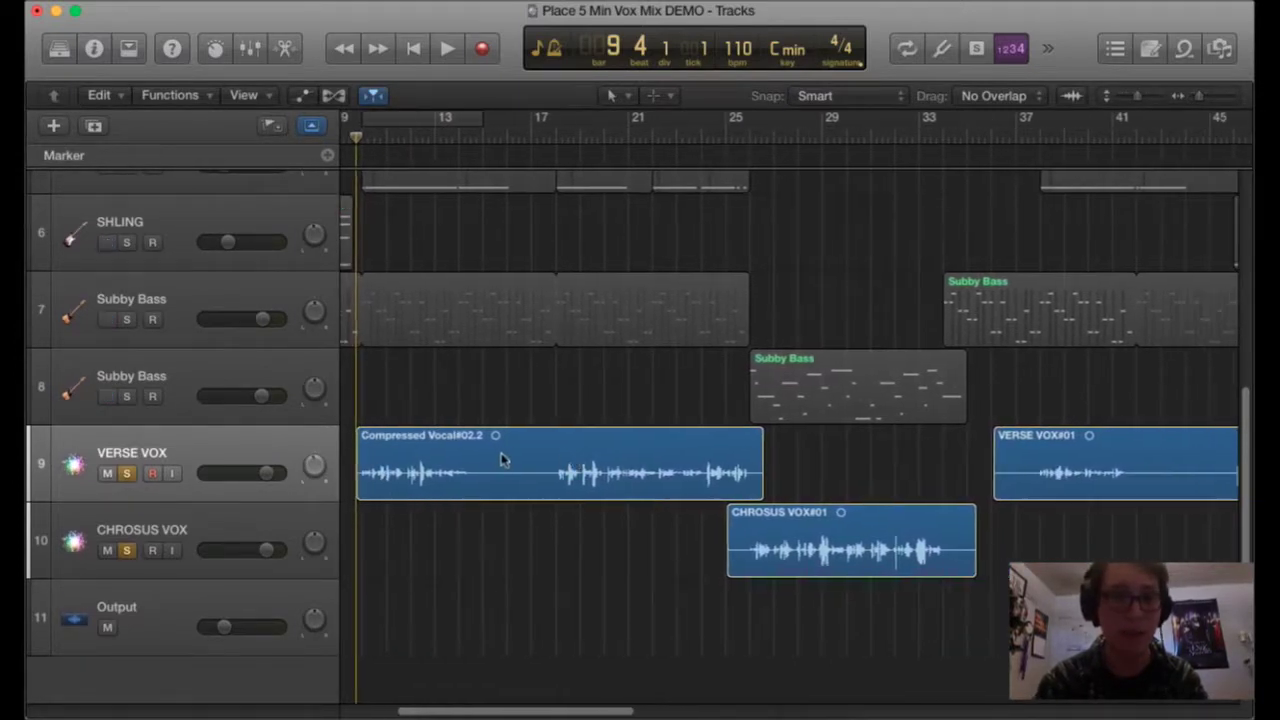
{"action": "left_click", "coordinate": [483, 132]}
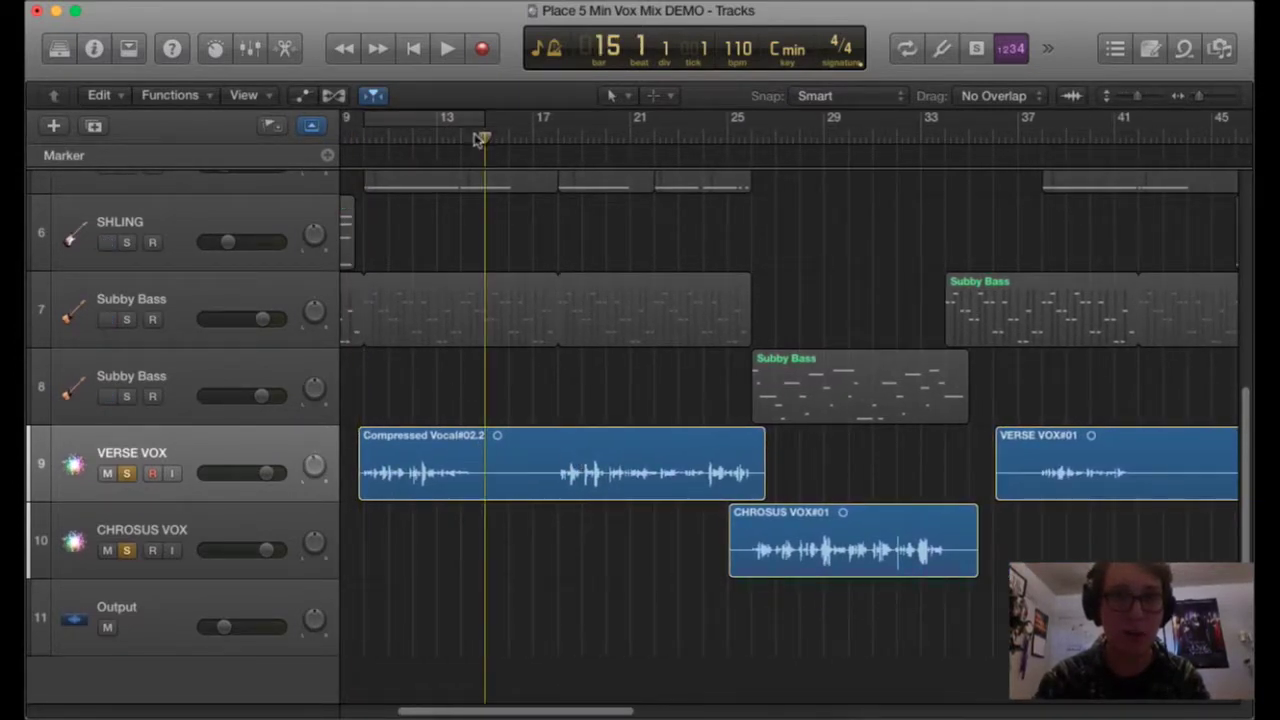
{"action": "left_click_drag", "start_coordinate": [481, 139], "coordinate": [474, 139]}
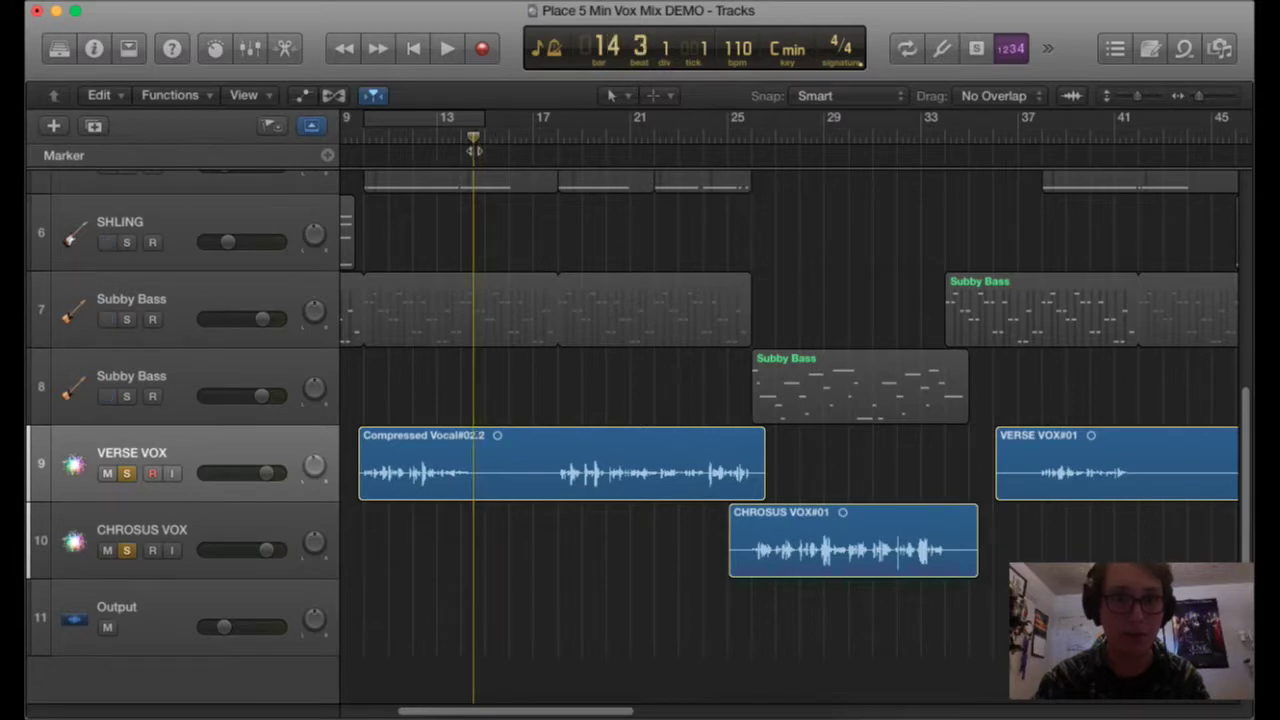
{"action": "left_click", "coordinate": [502, 443]}
{"action": "key", "text": "super+t"}
Split the verse vocal at bar 18 and delete the silent section between the two phrases.
{"action": "left_click", "coordinate": [583, 139]}
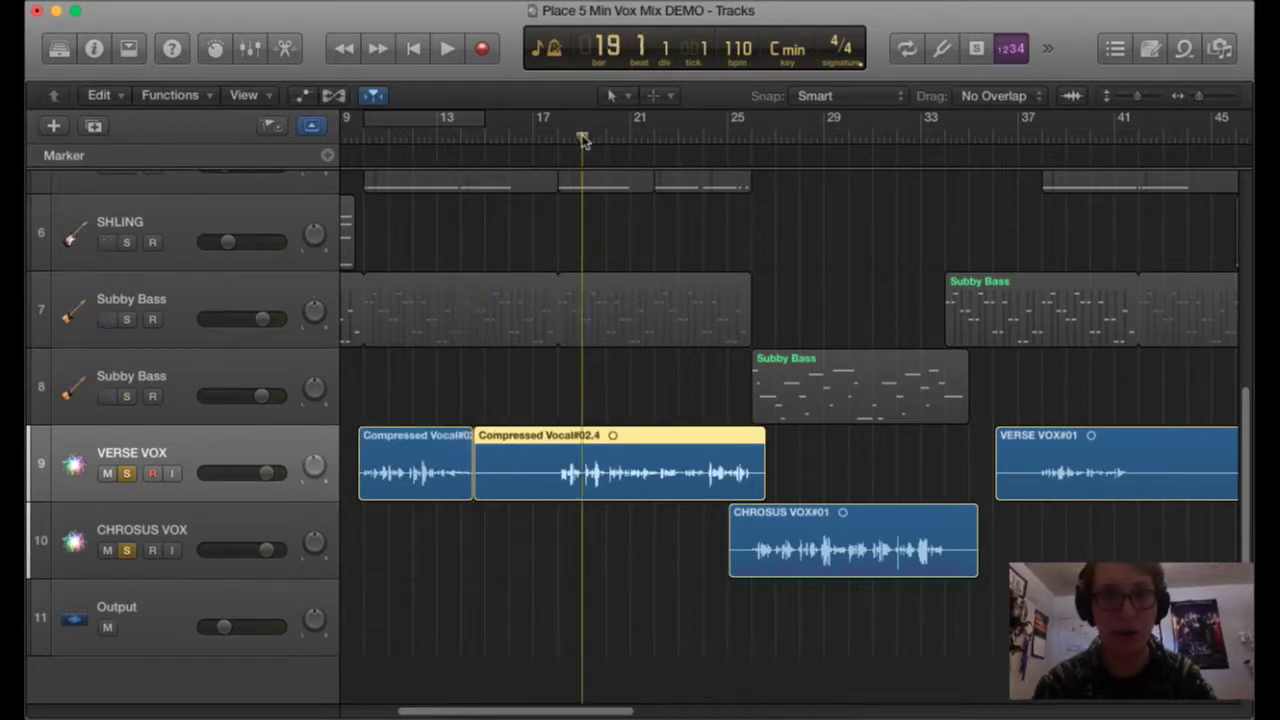
{"action": "left_click", "coordinate": [557, 140]}
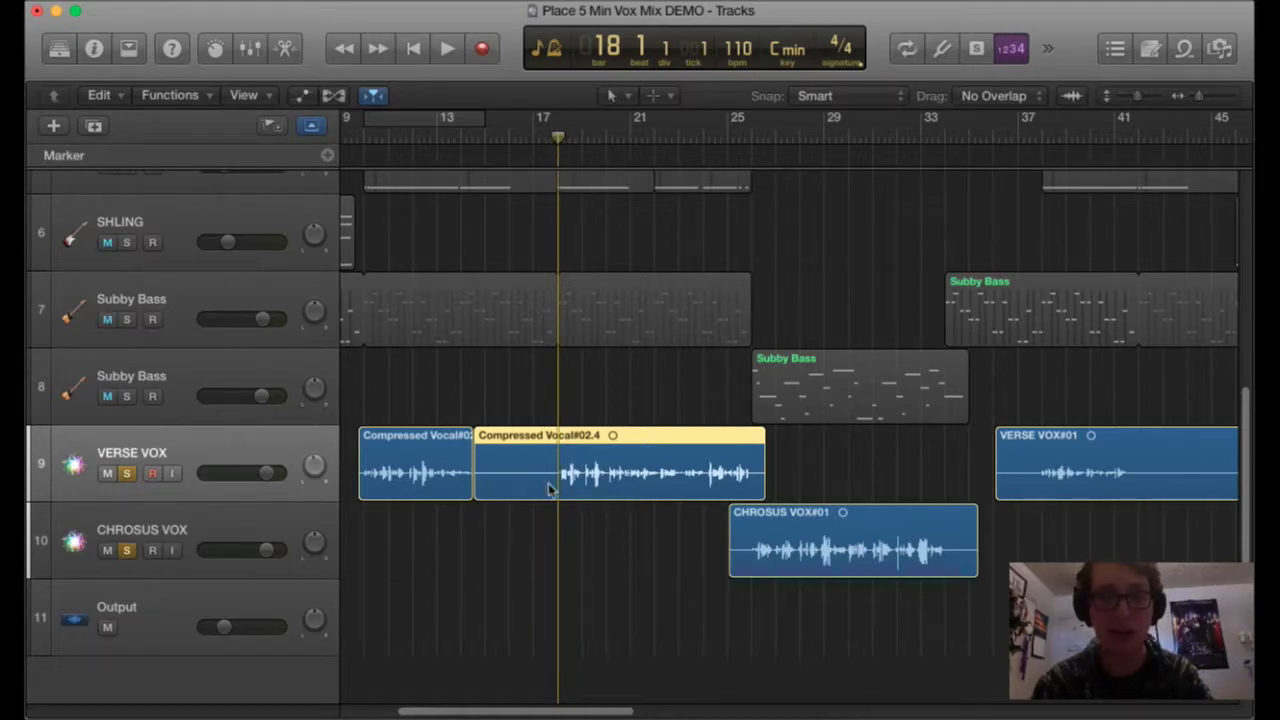
{"action": "key", "text": "super+t"}
{"action": "left_click", "coordinate": [514, 460]}
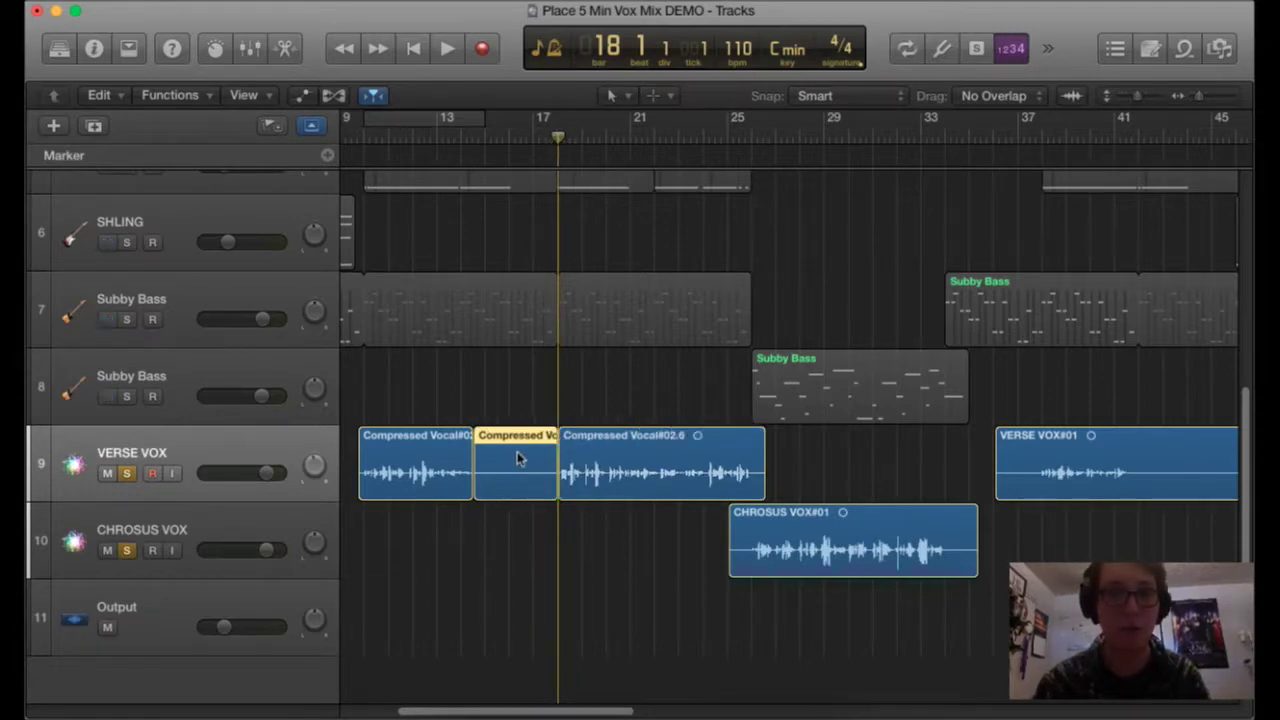
{"action": "key", "text": "Delete"}
{"action": "left_click", "coordinate": [180, 2]}
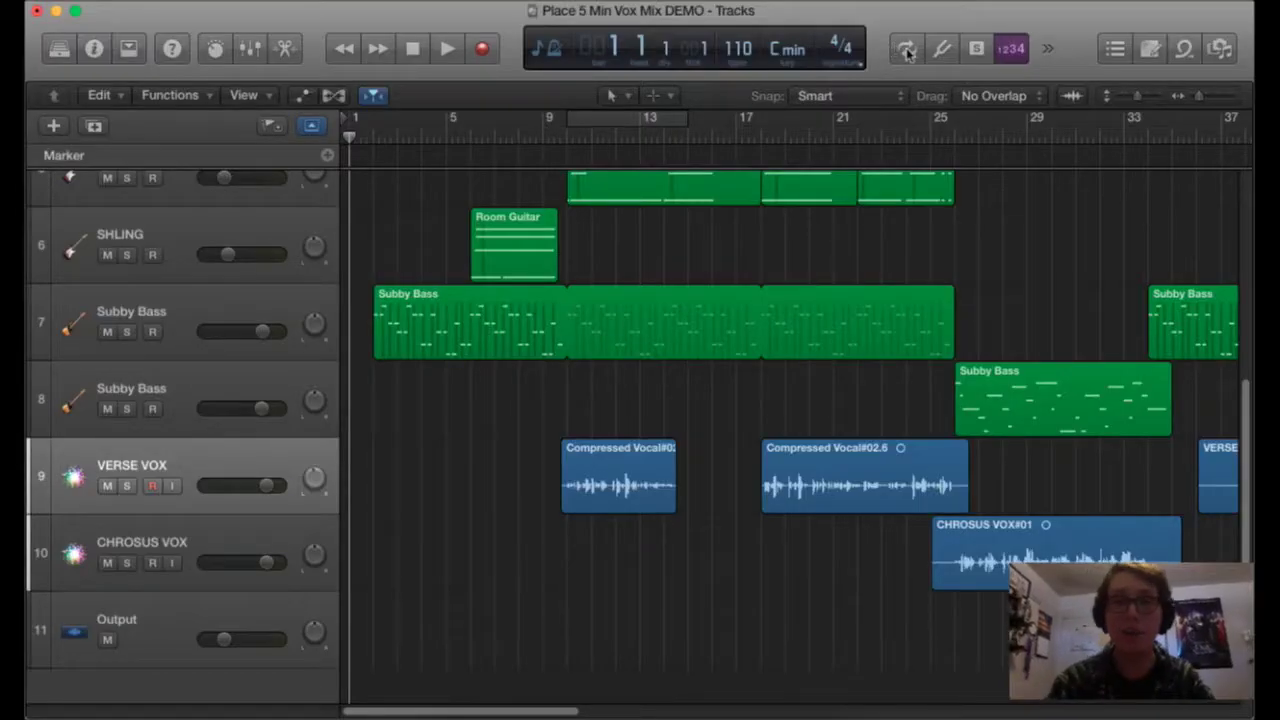
Enable cycle mode and shorten the cycle range to end with the first verse vocal region while playing the loop.
{"action": "left_click", "coordinate": [907, 50]}
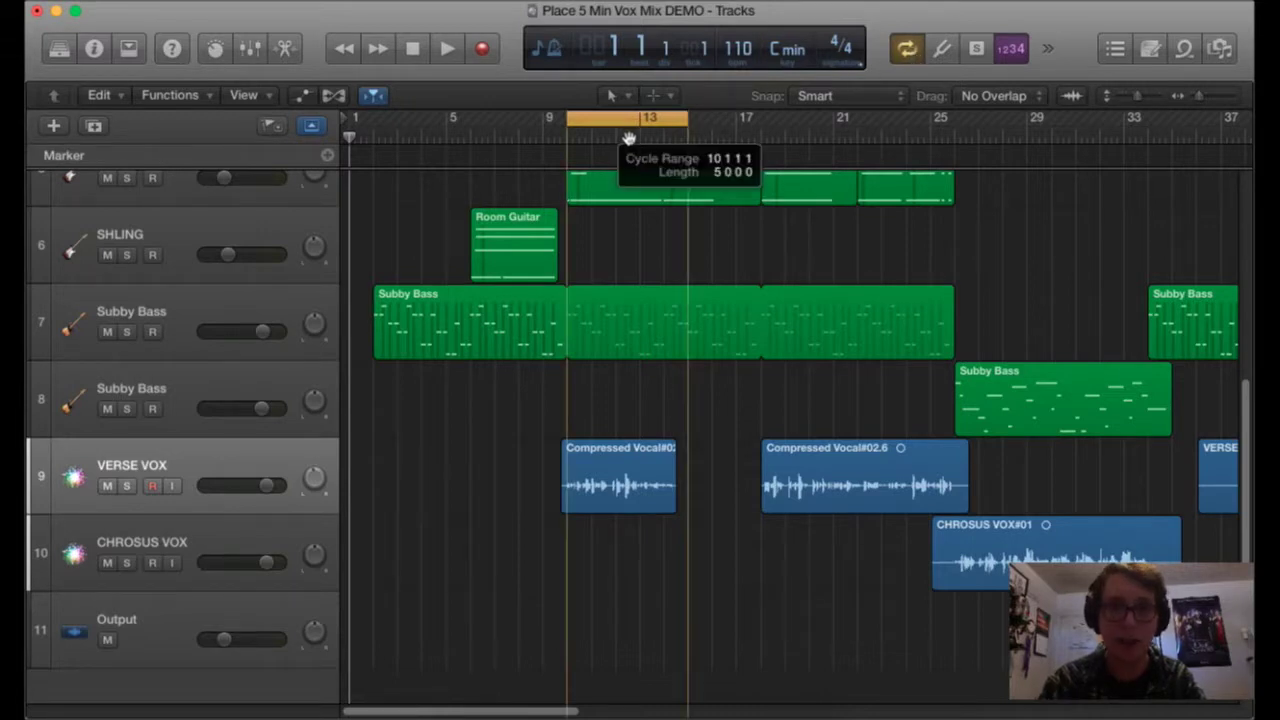
{"action": "key", "text": "space"}
{"action": "mouse_move", "coordinate": [688, 133]}
{"action": "left_mouse_down"}
{"action": "mouse_move", "coordinate": [713, 133]}
{"action": "mouse_move", "coordinate": [672, 134]}
{"action": "left_mouse_up"}
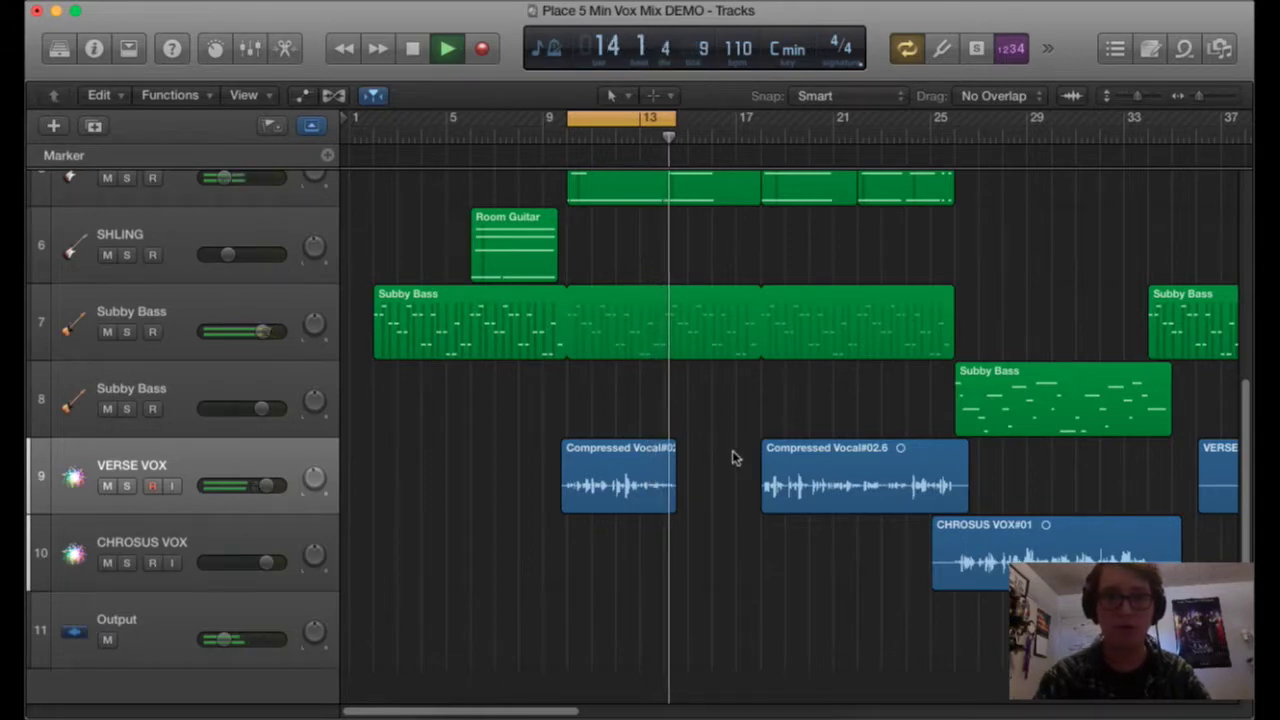
{"action": "key", "text": "space"}
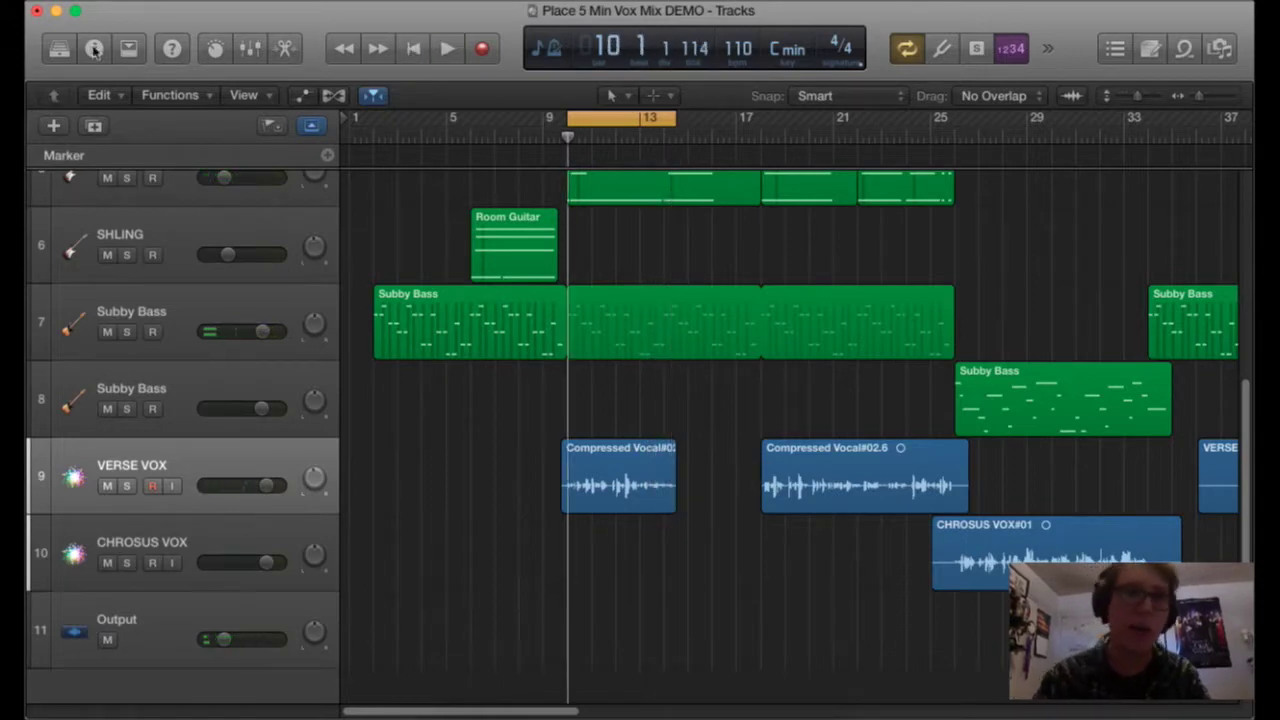
Load the Compressed Vocal patch from the Library's Voice category onto the VERSE VOX track.
{"action": "left_click", "coordinate": [60, 48]}
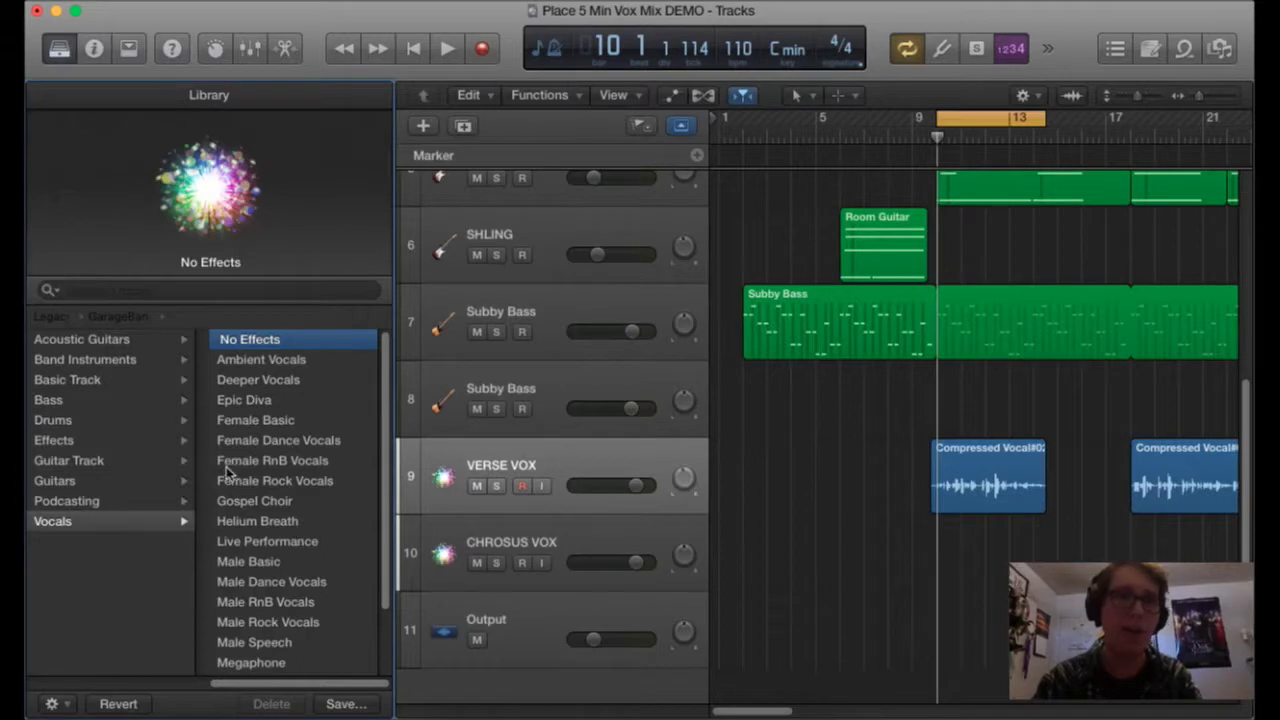
{"action": "left_click", "coordinate": [53, 317]}
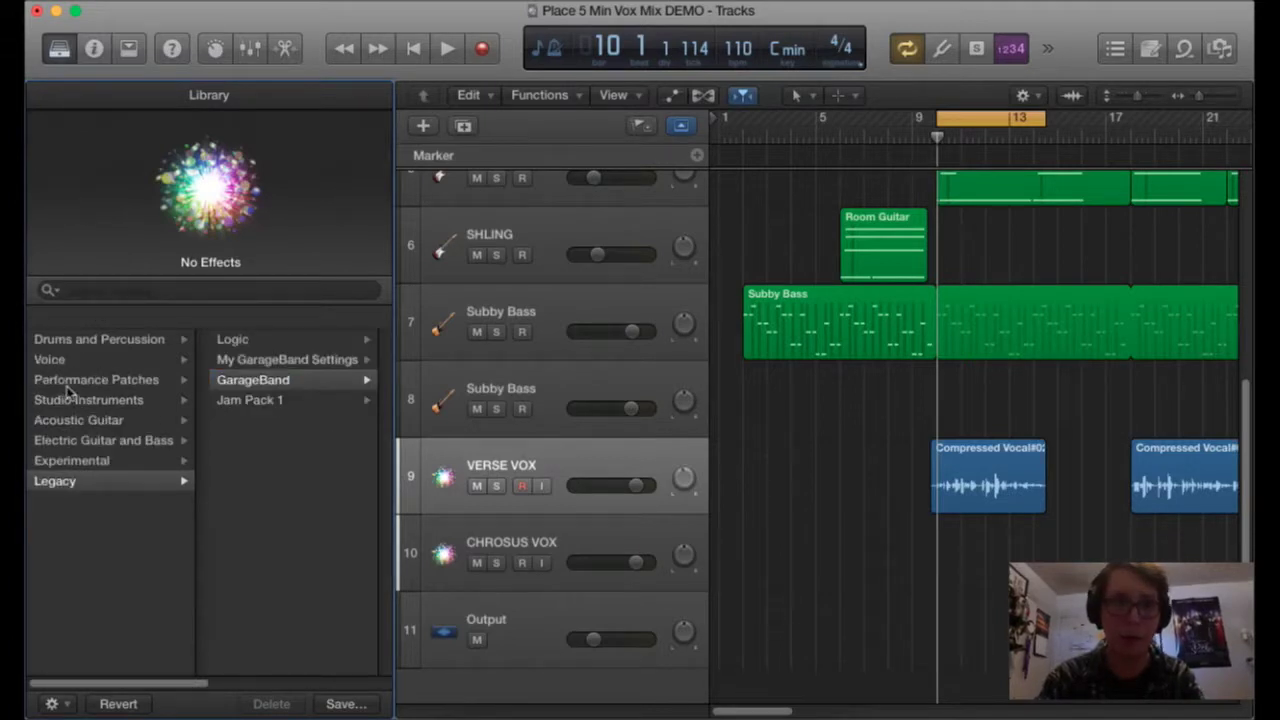
{"action": "left_click", "coordinate": [246, 341]}
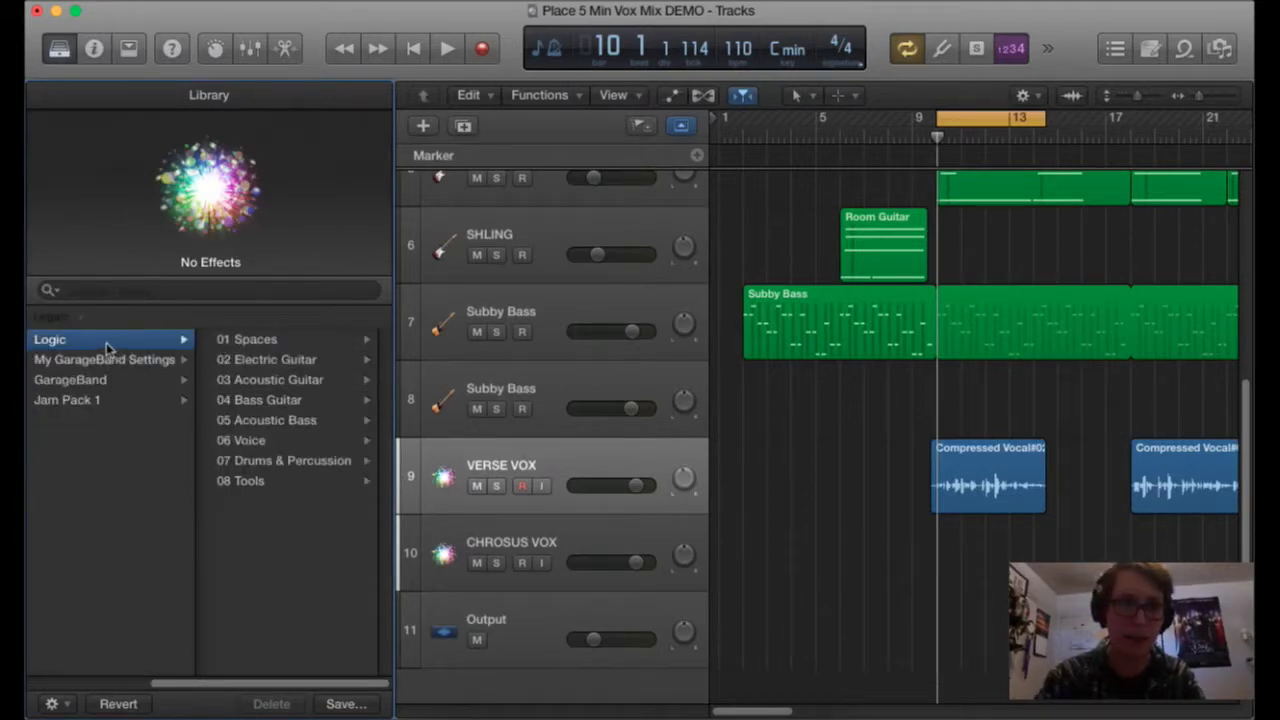
{"action": "left_click", "coordinate": [53, 318]}
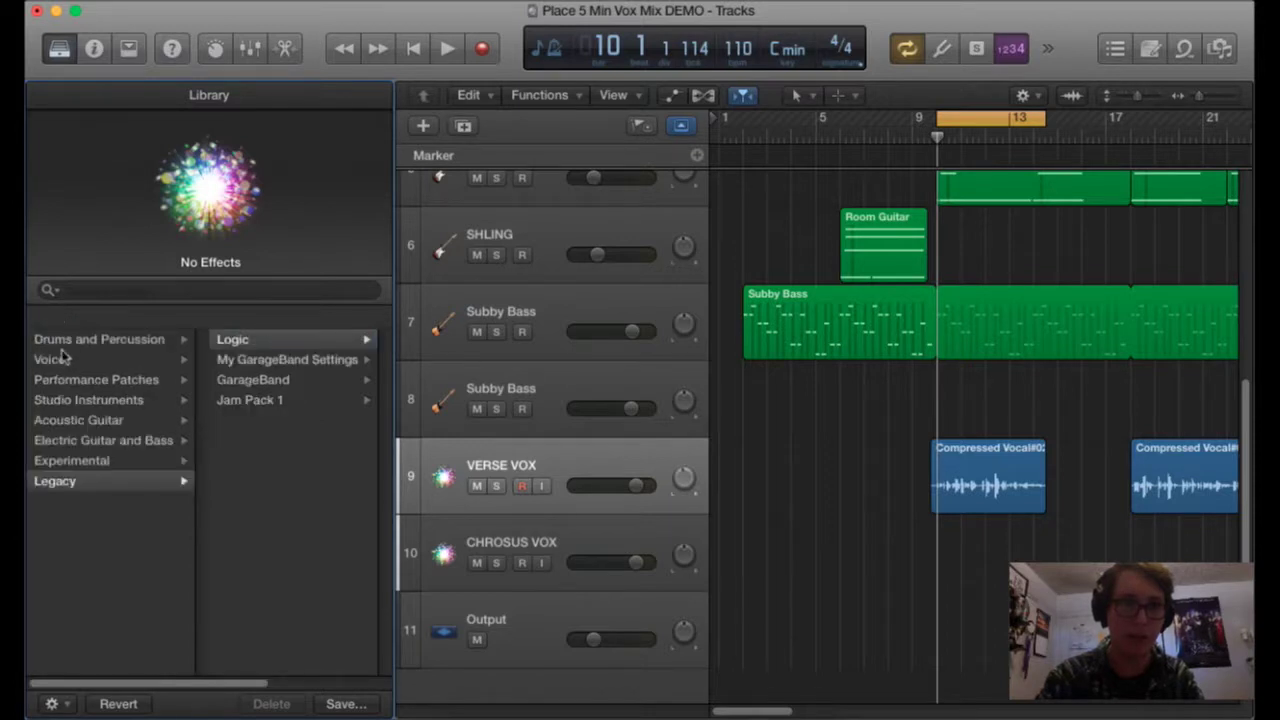
{"action": "left_click", "coordinate": [62, 357]}
{"action": "left_click", "coordinate": [248, 422]}
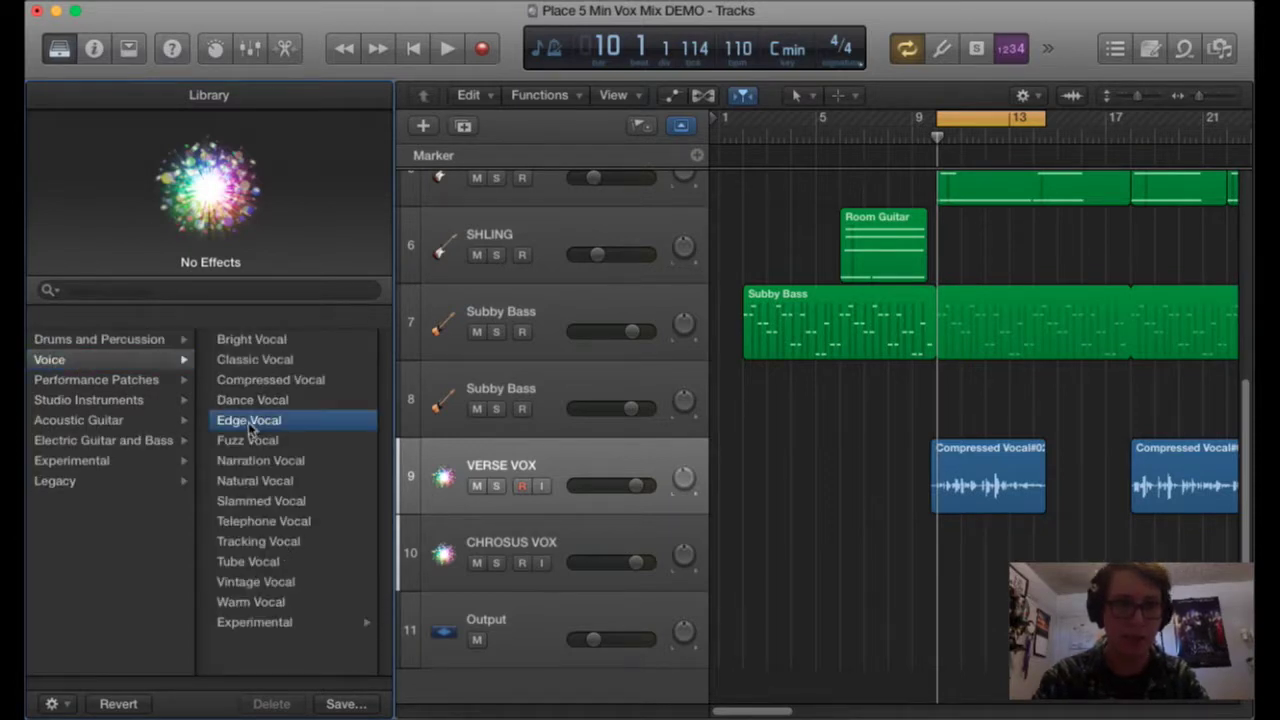
{"action": "left_click", "coordinate": [258, 381]}
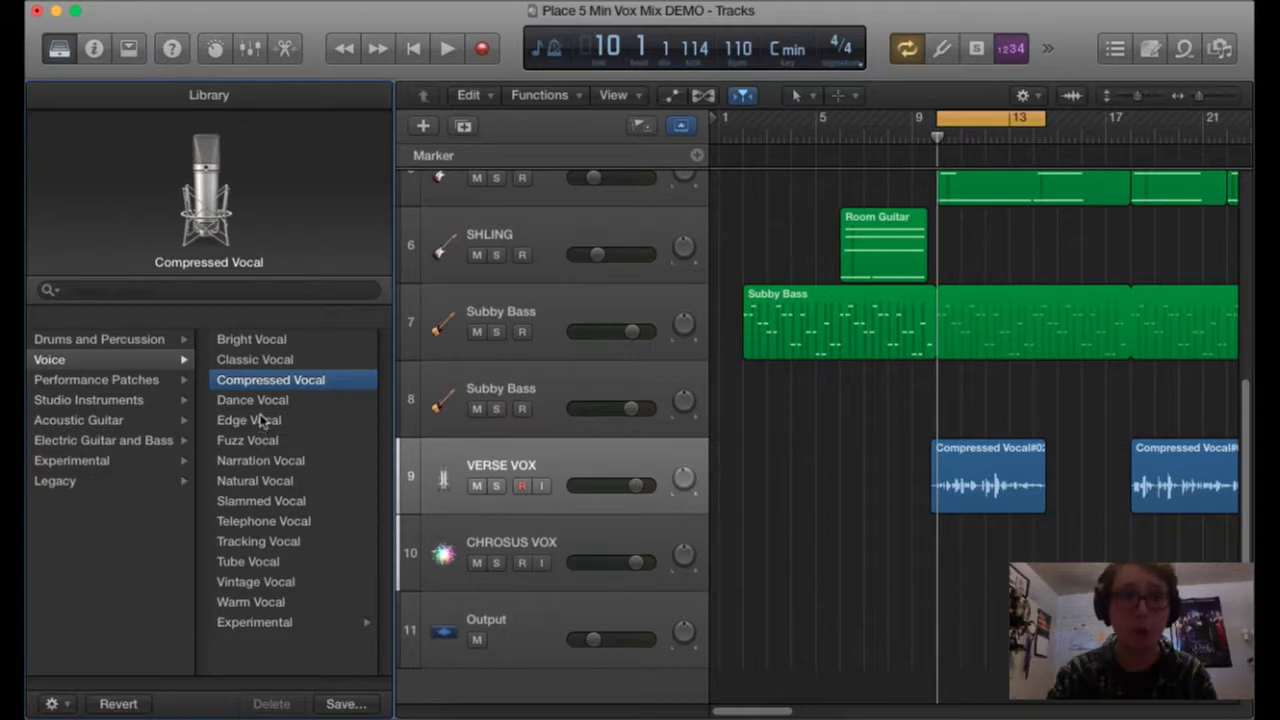
Load the Compressed Vocal patch onto the CHROSUS VOX track and audition the looped verse with the Library hidden.
{"action": "key", "text": "Down"}
{"action": "key", "text": "space"}
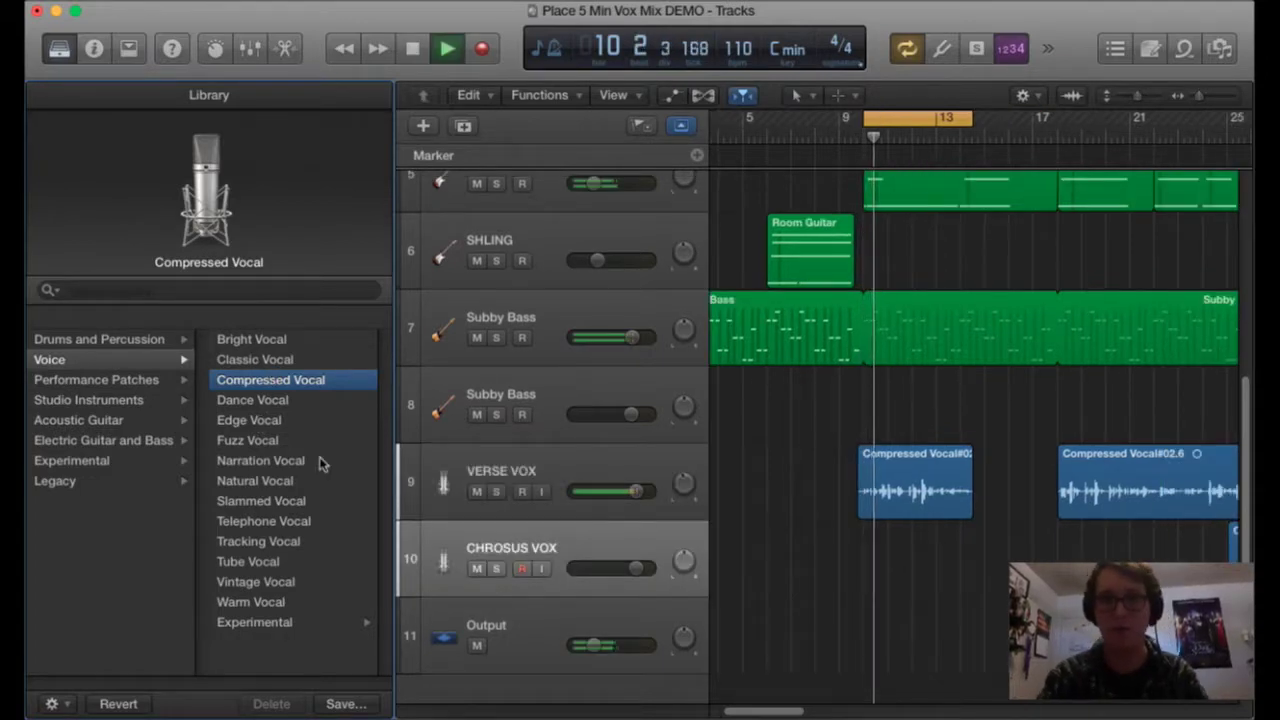
{"action": "key", "text": "y"}
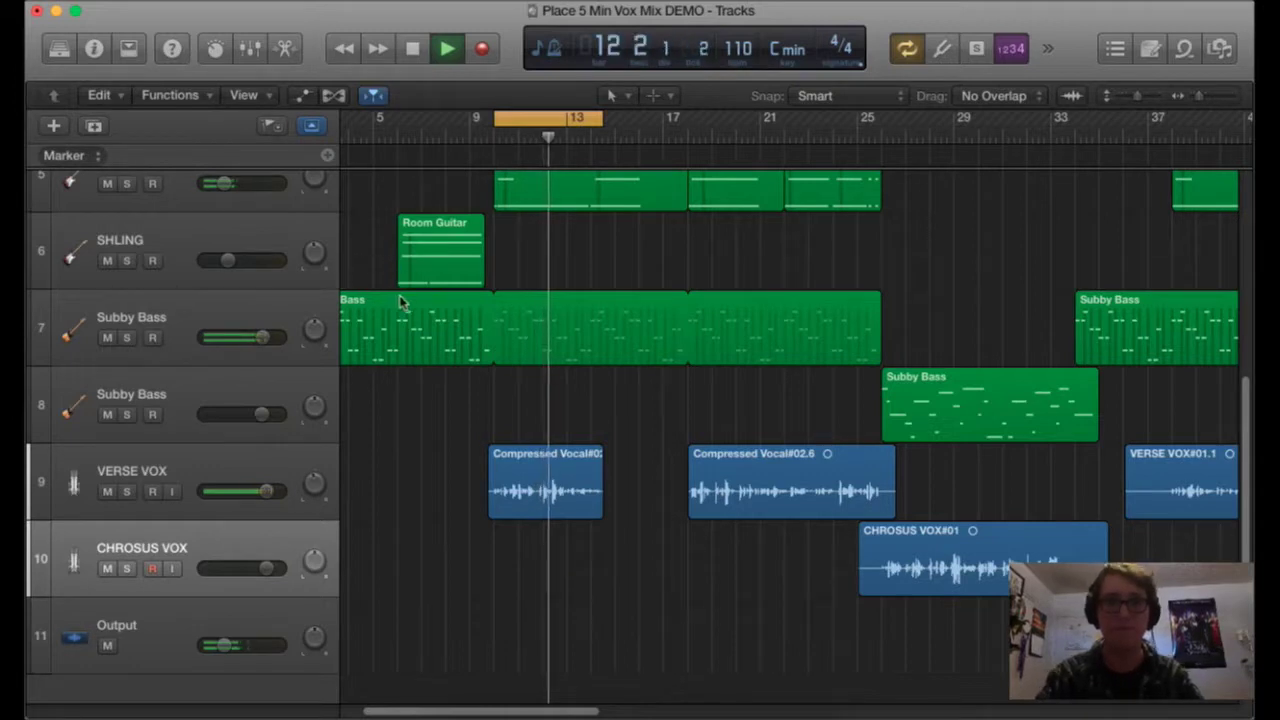
{"action": "key", "text": "XF86AudioRaiseVolume"}
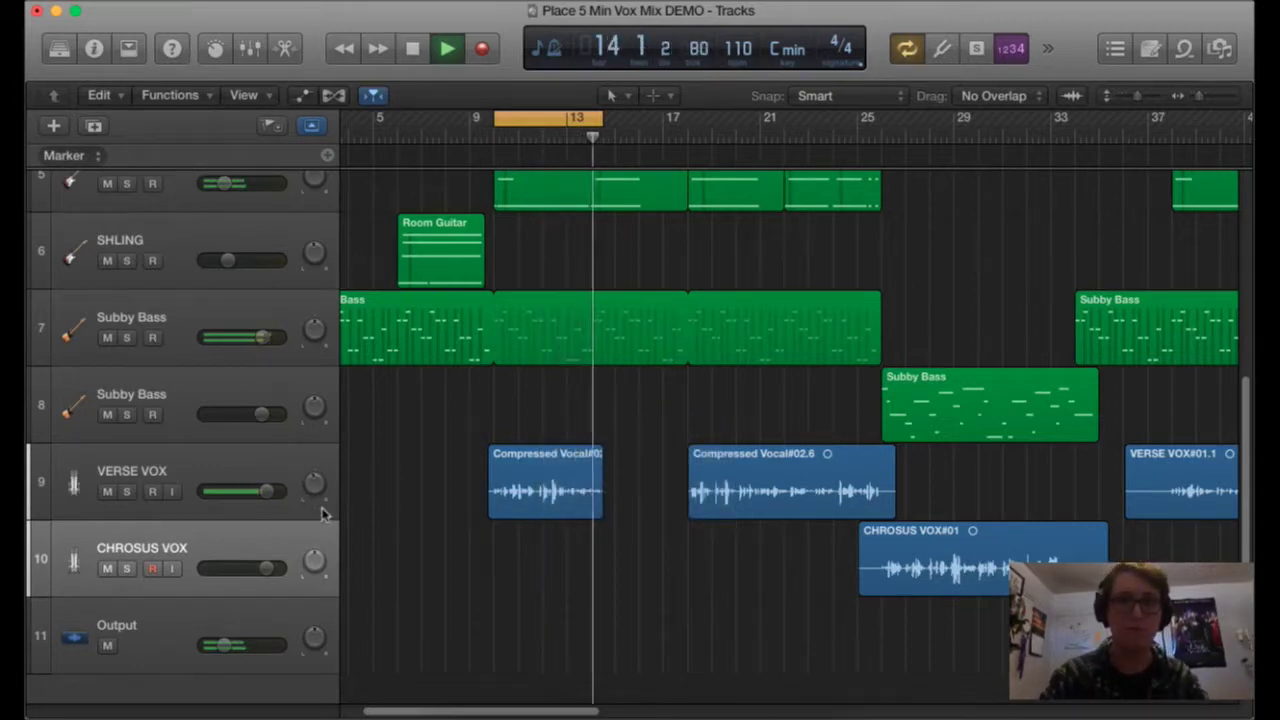
{"action": "key", "text": "space"}
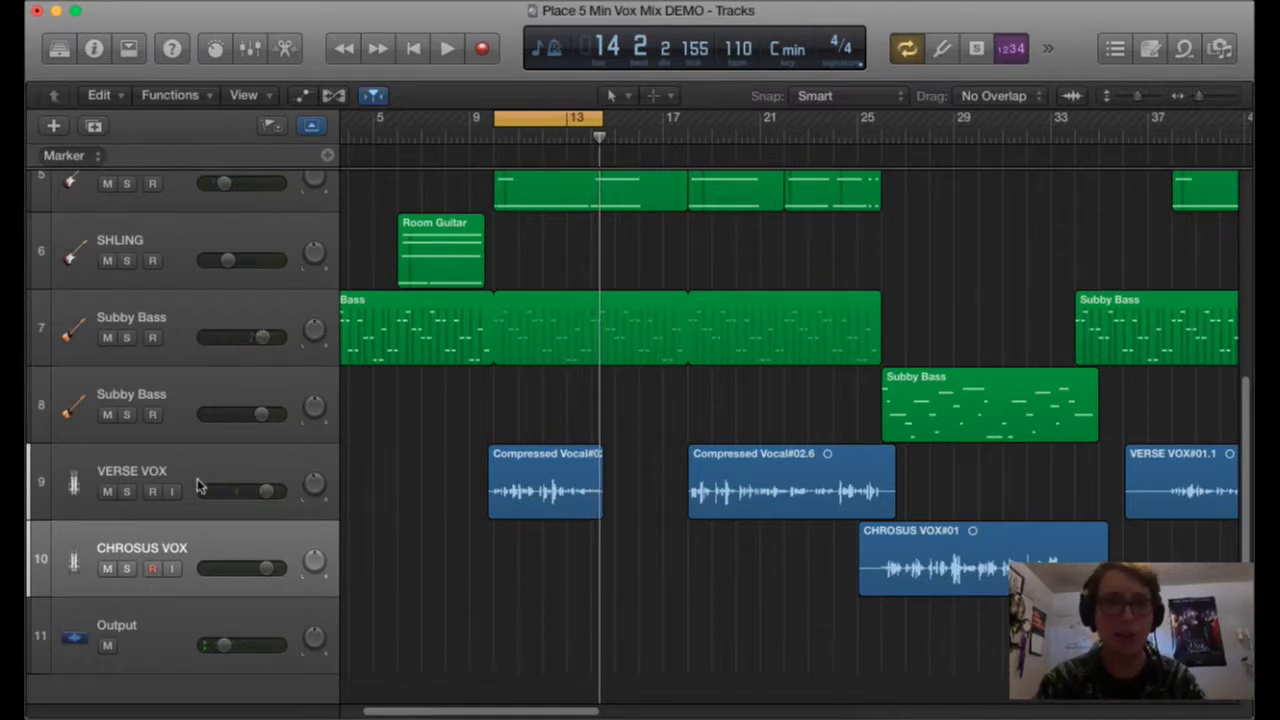
Open the VERSE VOX track's Channel EQ from the mixer and turn on its analyzer.
{"action": "left_click", "coordinate": [157, 458]}
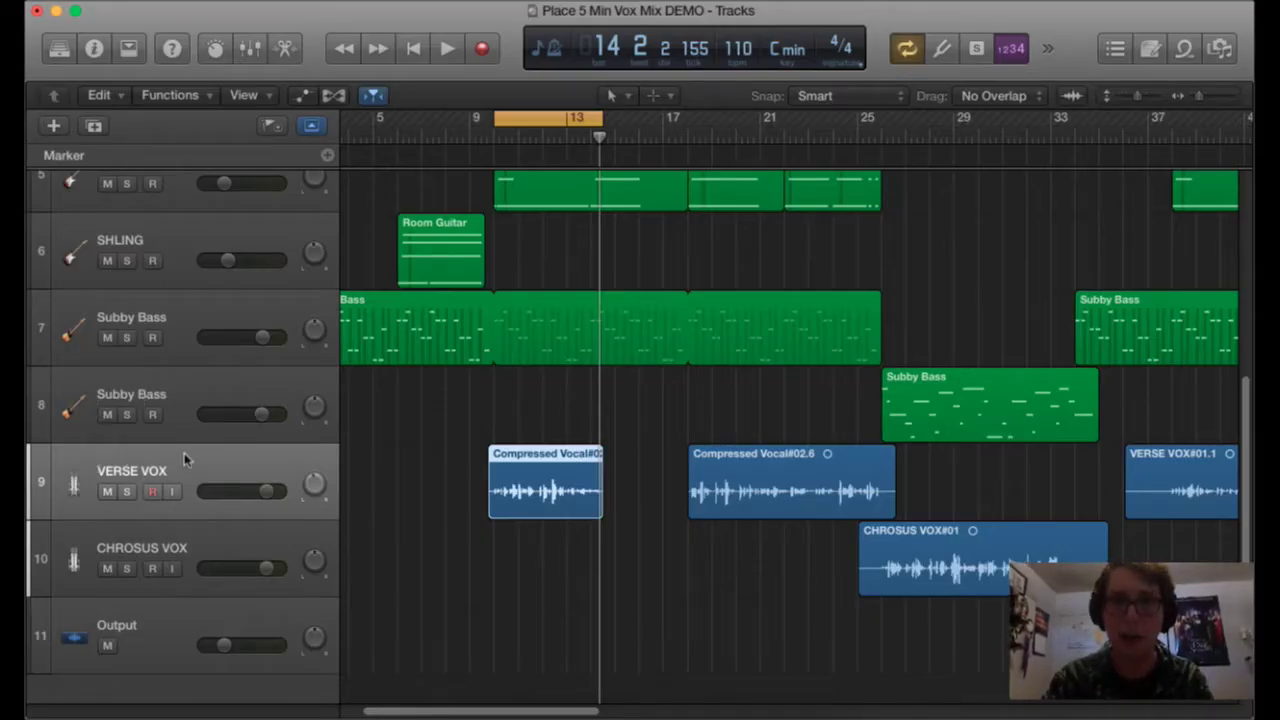
{"action": "left_click", "coordinate": [251, 50]}
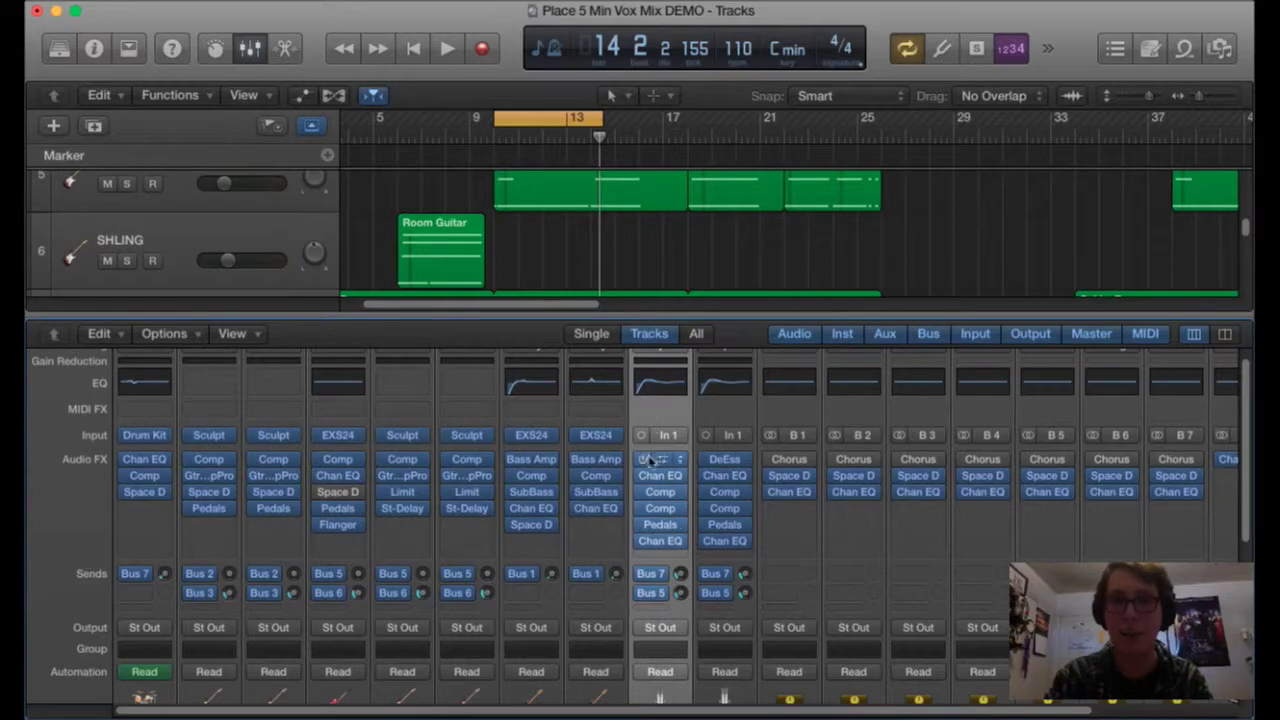
{"action": "scroll", "coordinate": [662, 440], "scroll_direction": "up", "scroll_amount": 1}
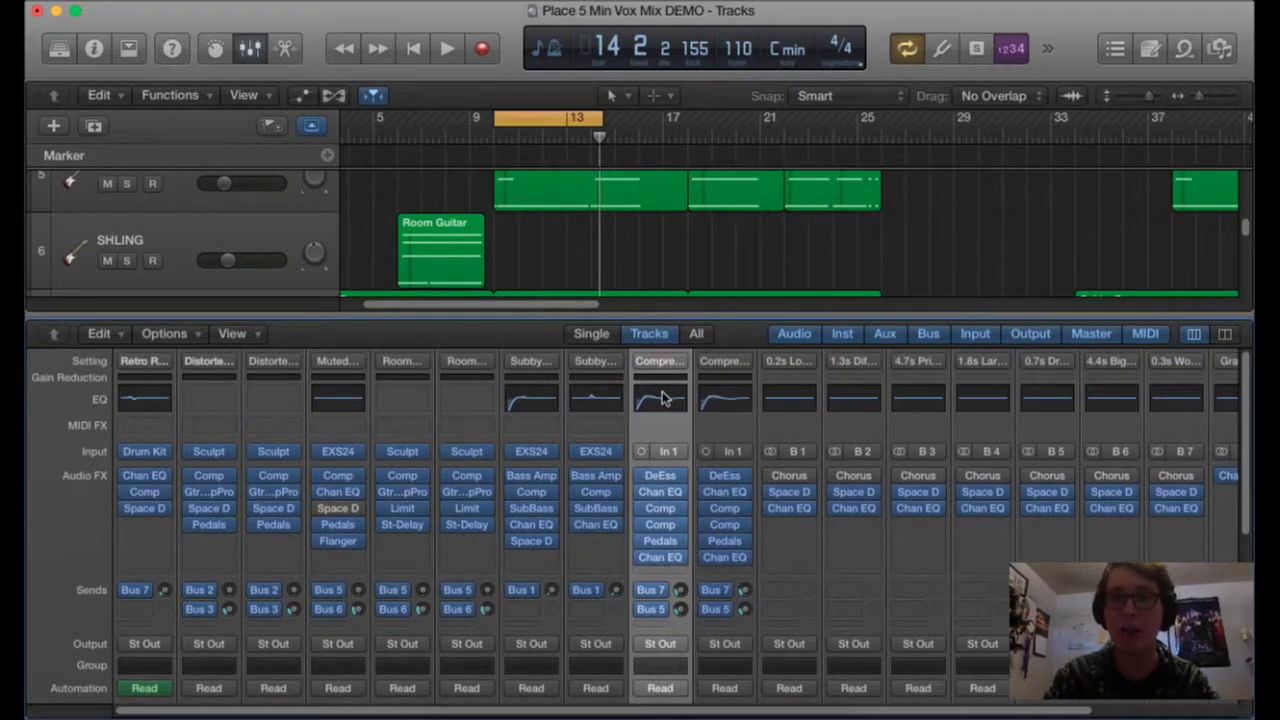
{"action": "left_click", "coordinate": [662, 398]}
{"action": "left_click", "coordinate": [106, 100]}
{"action": "left_click", "coordinate": [106, 100]}
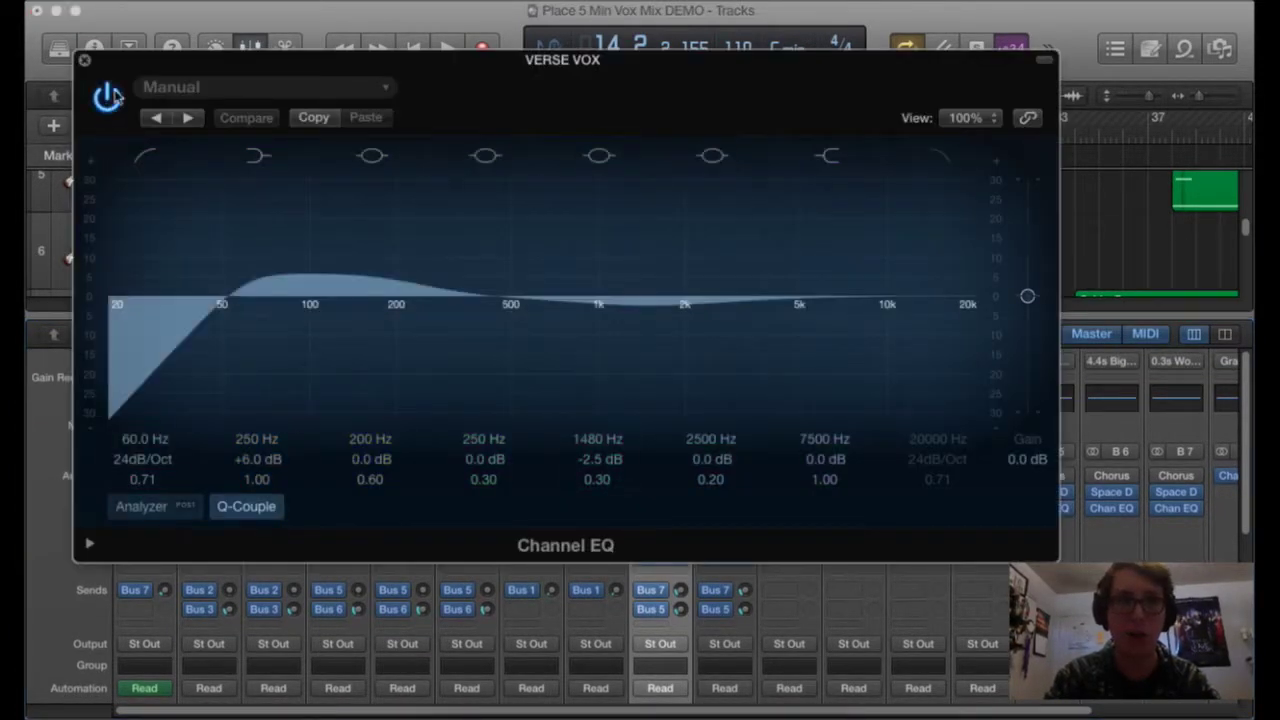
{"action": "left_click", "coordinate": [141, 506]}
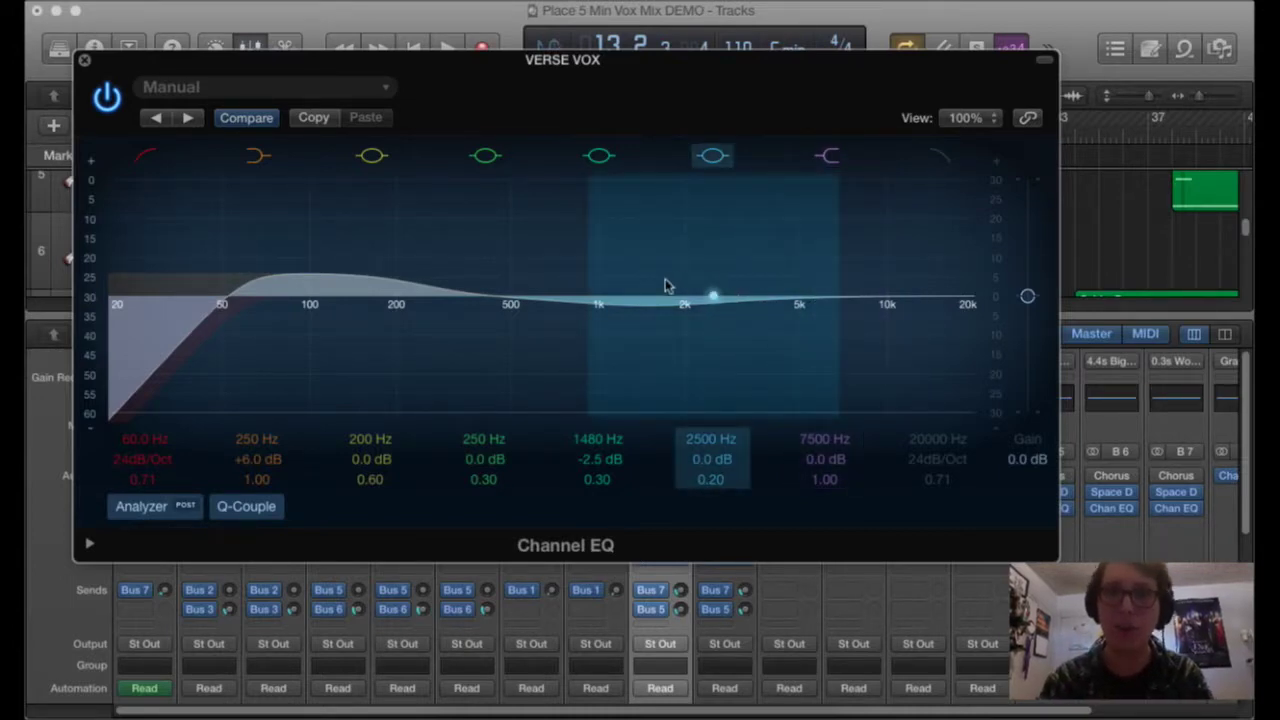
Sweep a narrow boost with the 2500 Hz EQ band during playback and turn it into a -17 dB cut at 2800 Hz with Q 4.30.
{"action": "left_click_drag", "start_coordinate": [714, 296], "coordinate": [718, 252]}
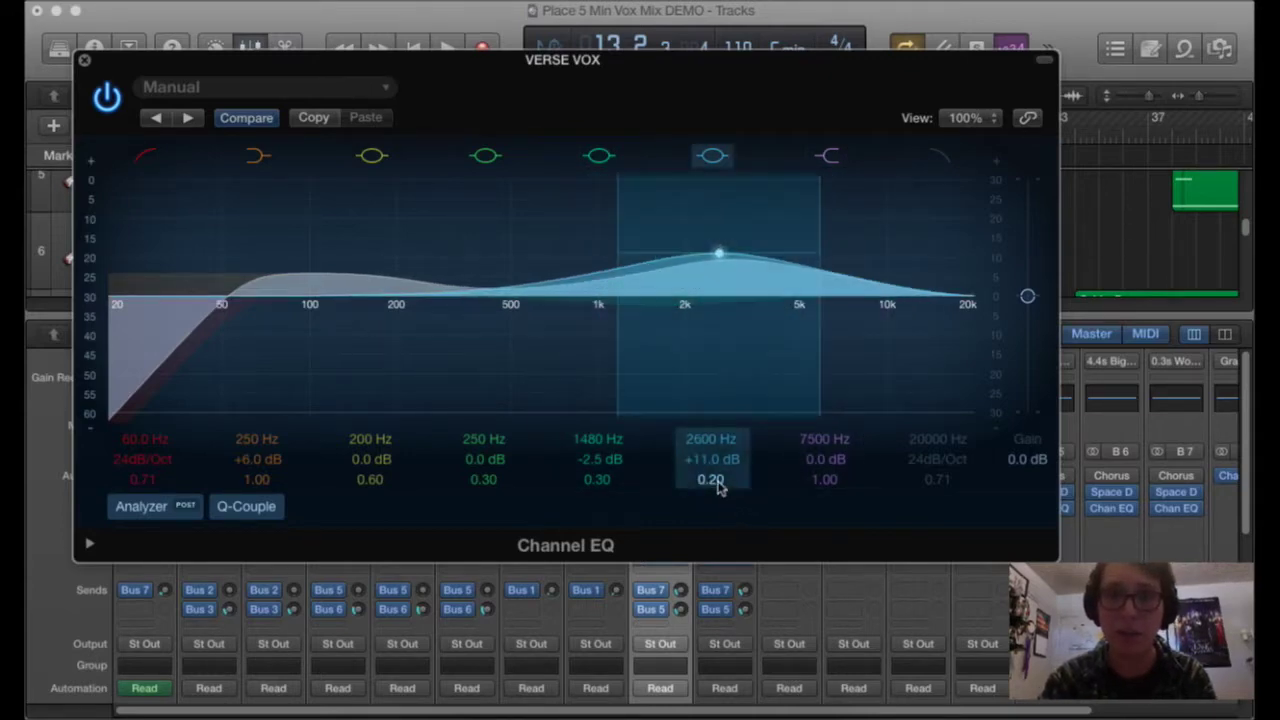
{"action": "scroll", "coordinate": [717, 483], "scroll_direction": "up", "scroll_amount": 10}
{"action": "scroll", "coordinate": [717, 483], "scroll_direction": "up", "scroll_amount": 5}
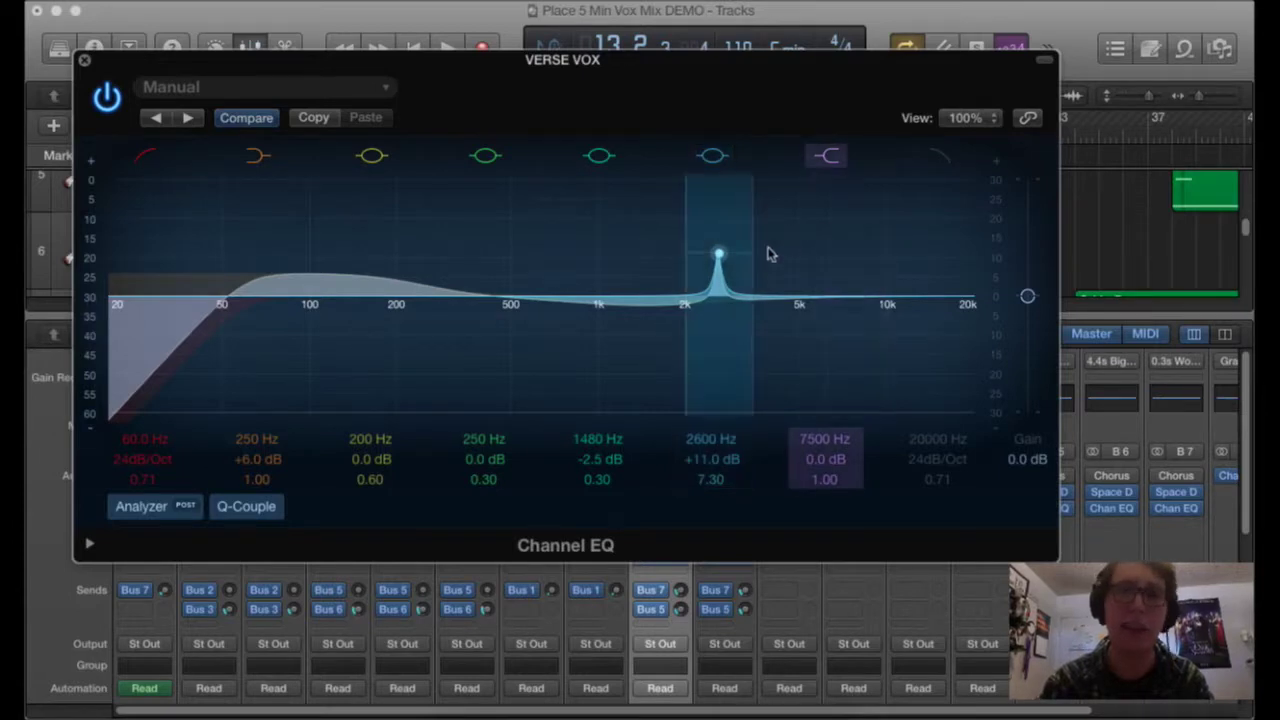
{"action": "key", "text": "space"}
{"action": "left_click_drag", "start_coordinate": [719, 257], "coordinate": [719, 203]}
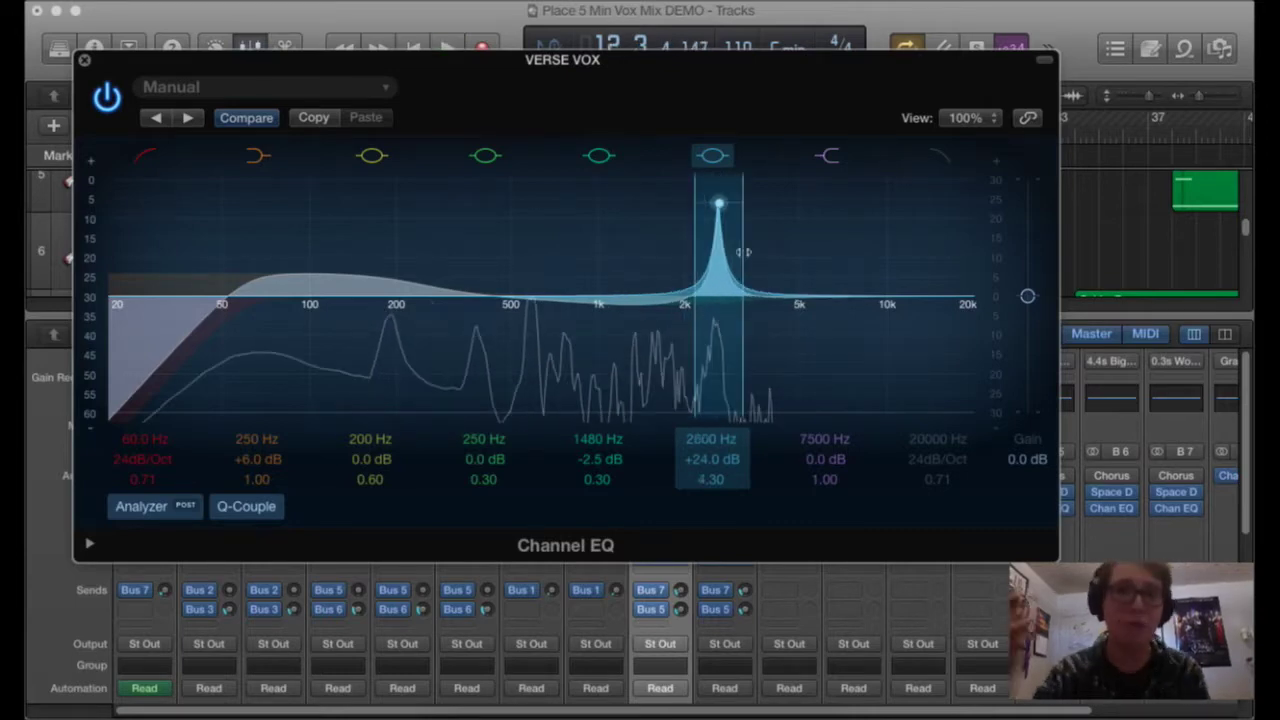
{"action": "left_click_drag", "start_coordinate": [736, 252], "coordinate": [743, 252]}
{"action": "left_click_drag", "start_coordinate": [720, 204], "coordinate": [728, 426]}
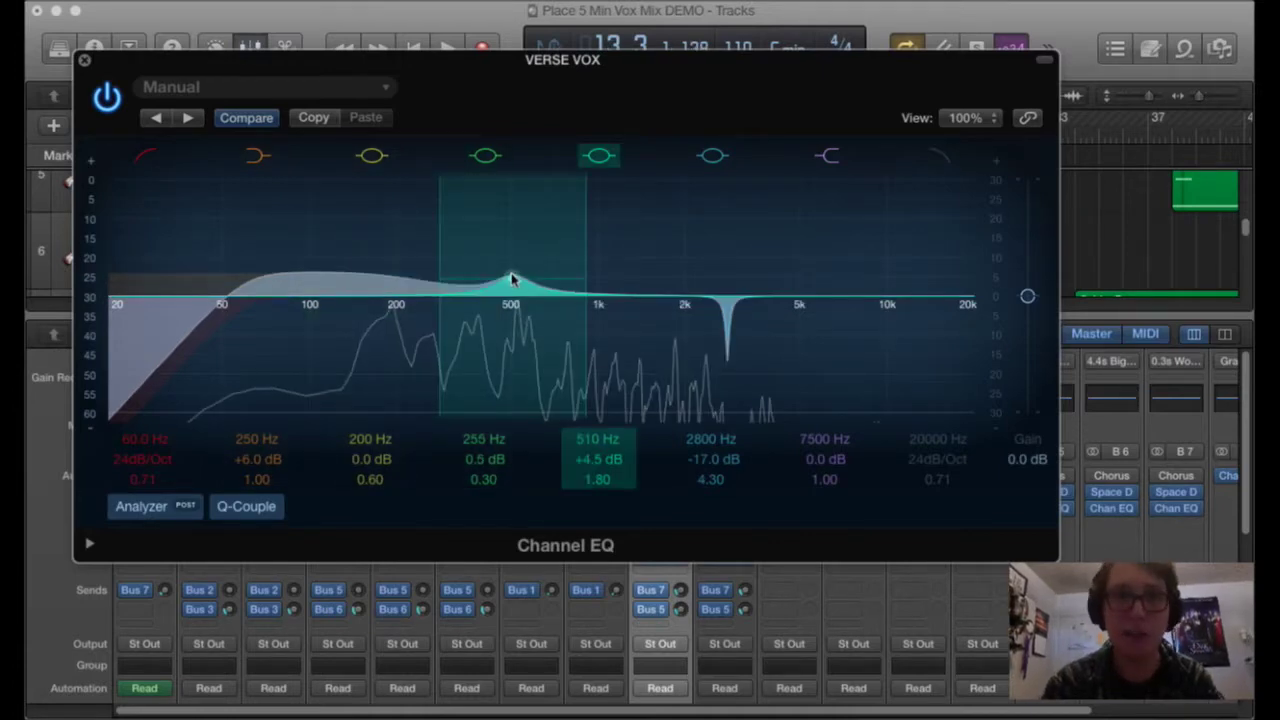
Sweep a strong boost with the fifth EQ band, settle it as a gentle boost around 265 Hz, and close the Channel EQ.
{"action": "left_click_drag", "start_coordinate": [511, 280], "coordinate": [447, 160]}
{"action": "key", "text": "space"}
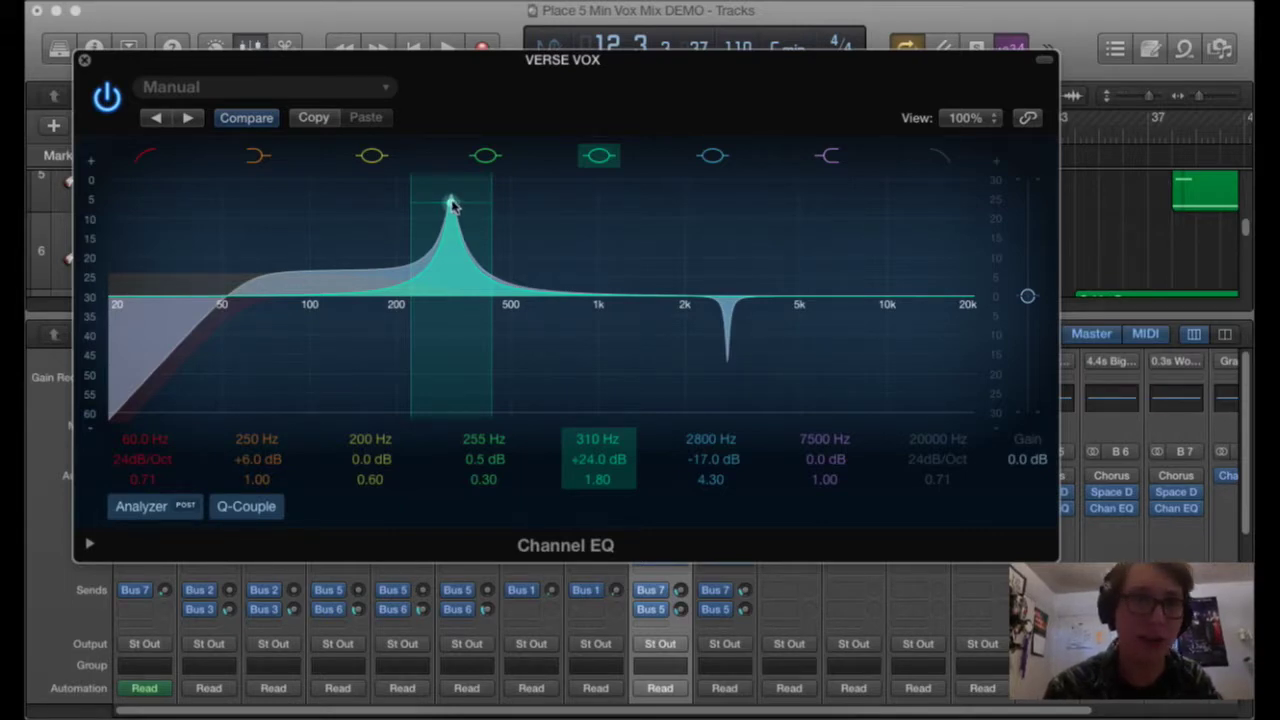
{"action": "key", "text": "space"}
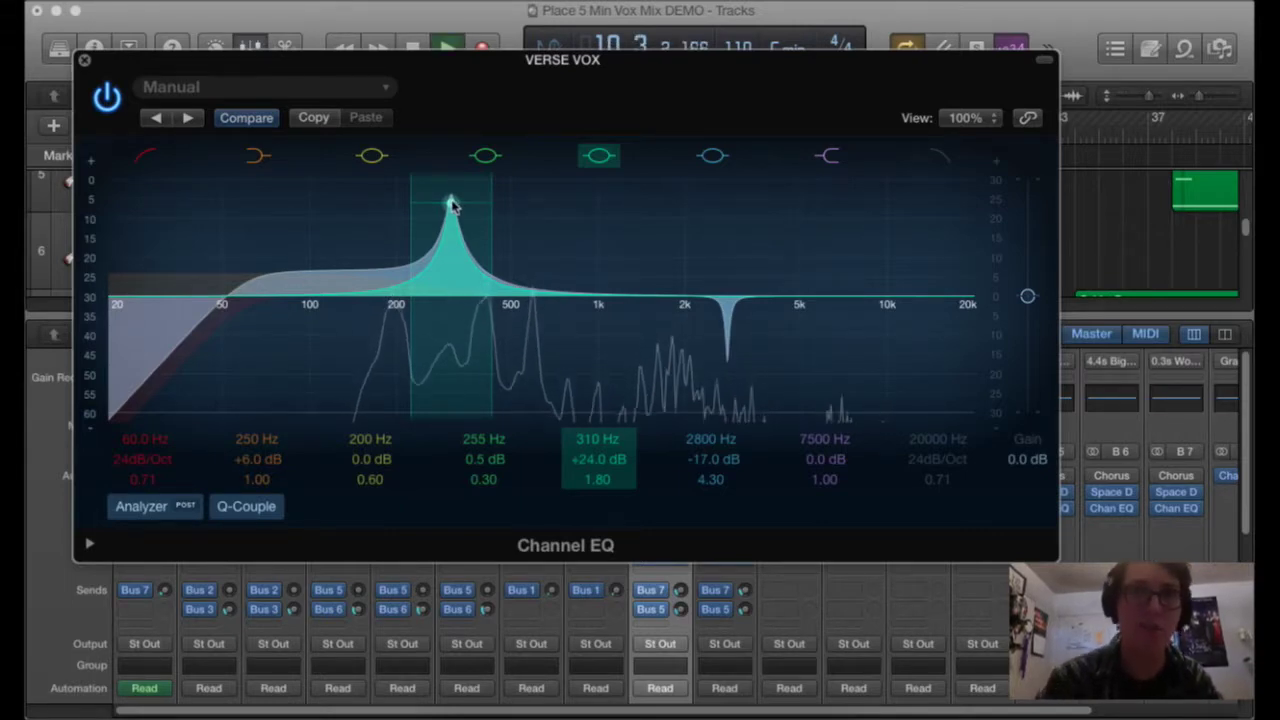
{"action": "left_click_drag", "start_coordinate": [452, 205], "coordinate": [431, 274]}
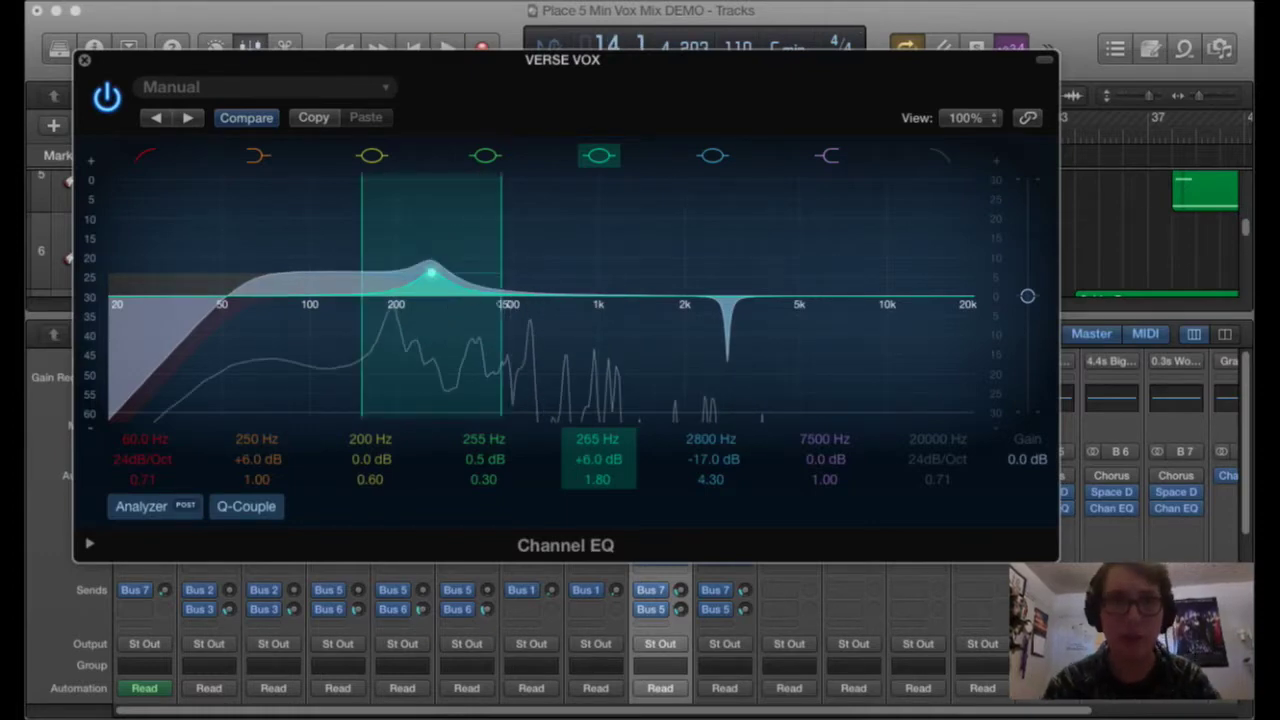
{"action": "key", "text": "space"}
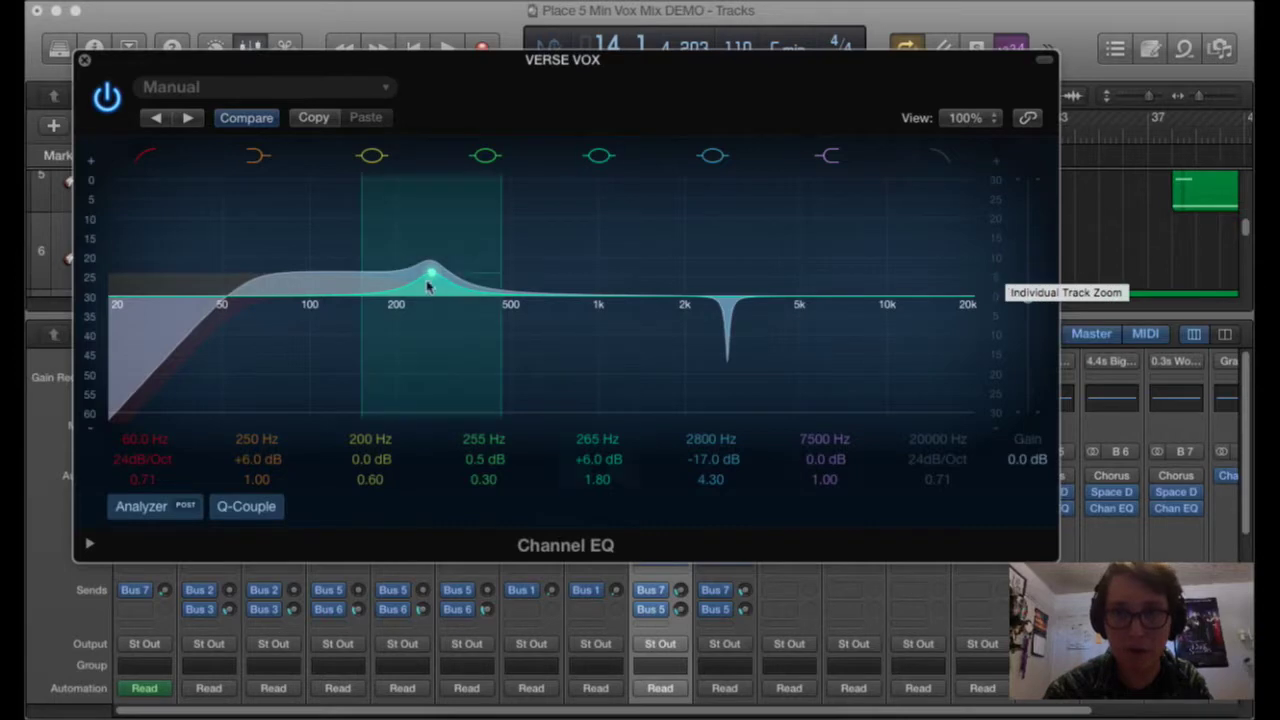
{"action": "left_click_drag", "start_coordinate": [431, 274], "coordinate": [433, 284]}
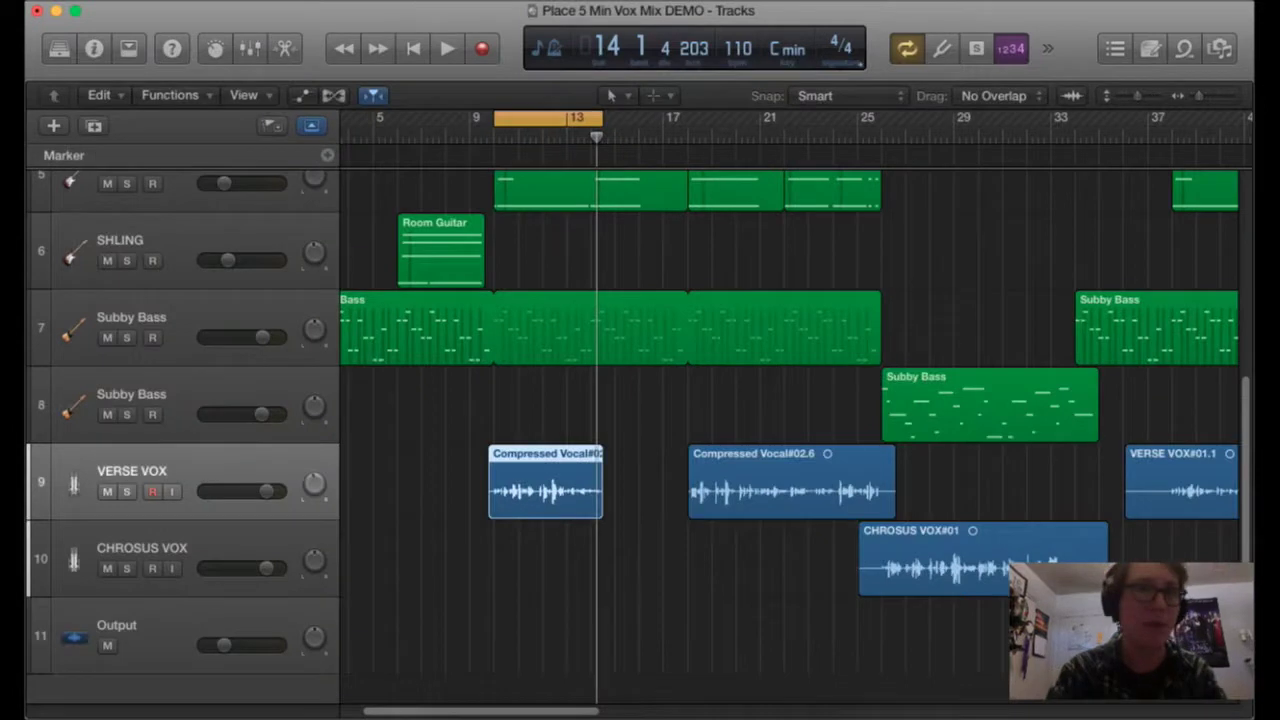
{"action": "left_click", "coordinate": [85, 61]}
Remove both Compressor plug-ins from the VERSE VOX channel strip in the mixer.
{"action": "key", "text": "x"}
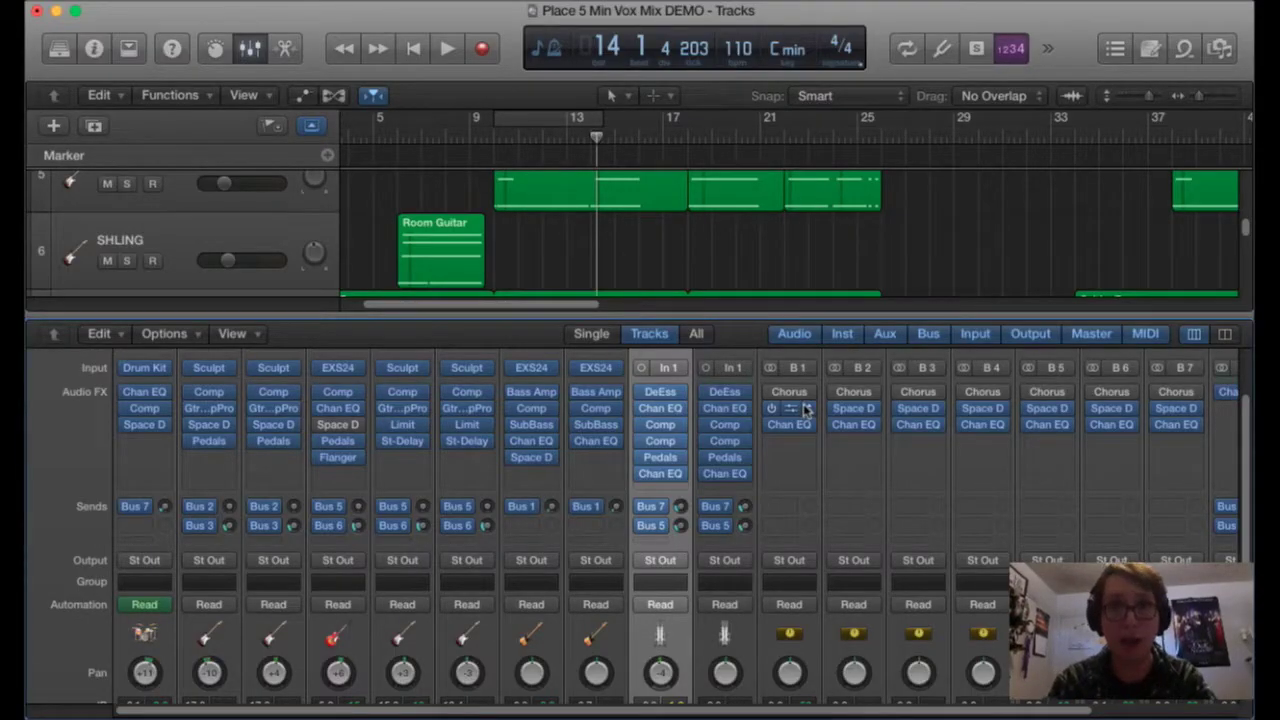
{"action": "left_click", "coordinate": [681, 425]}
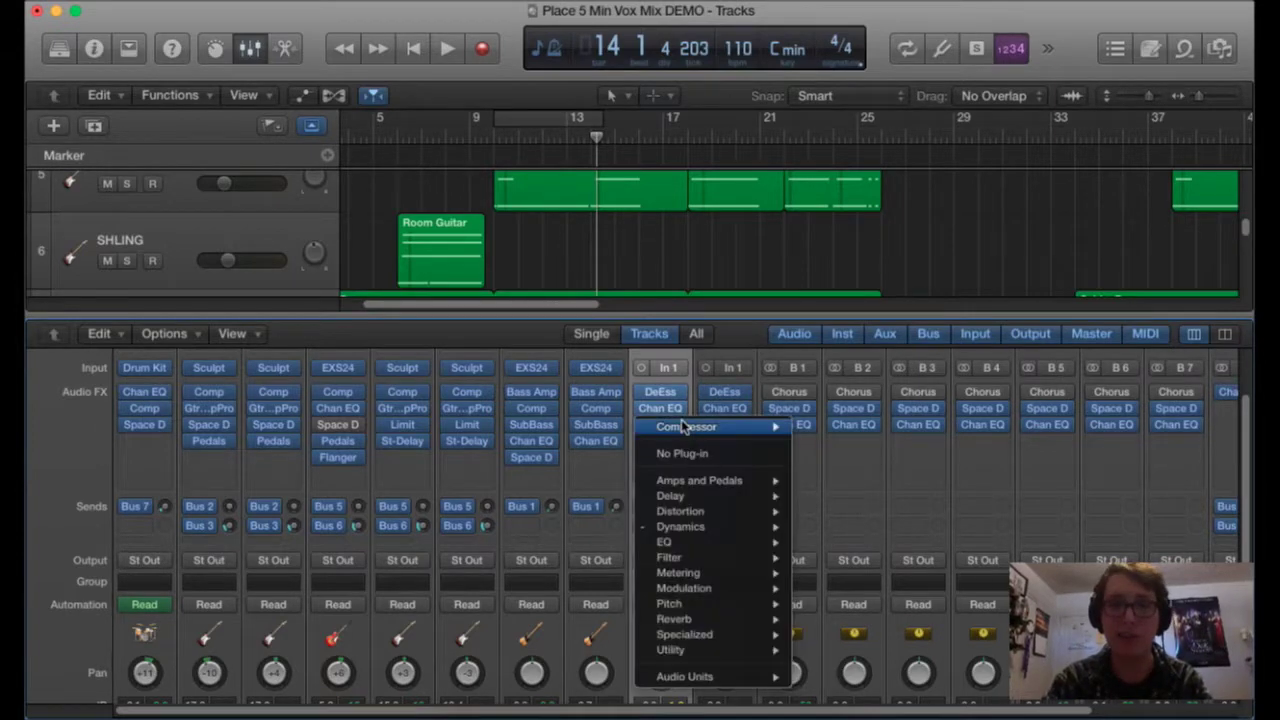
{"action": "left_click", "coordinate": [682, 428]}
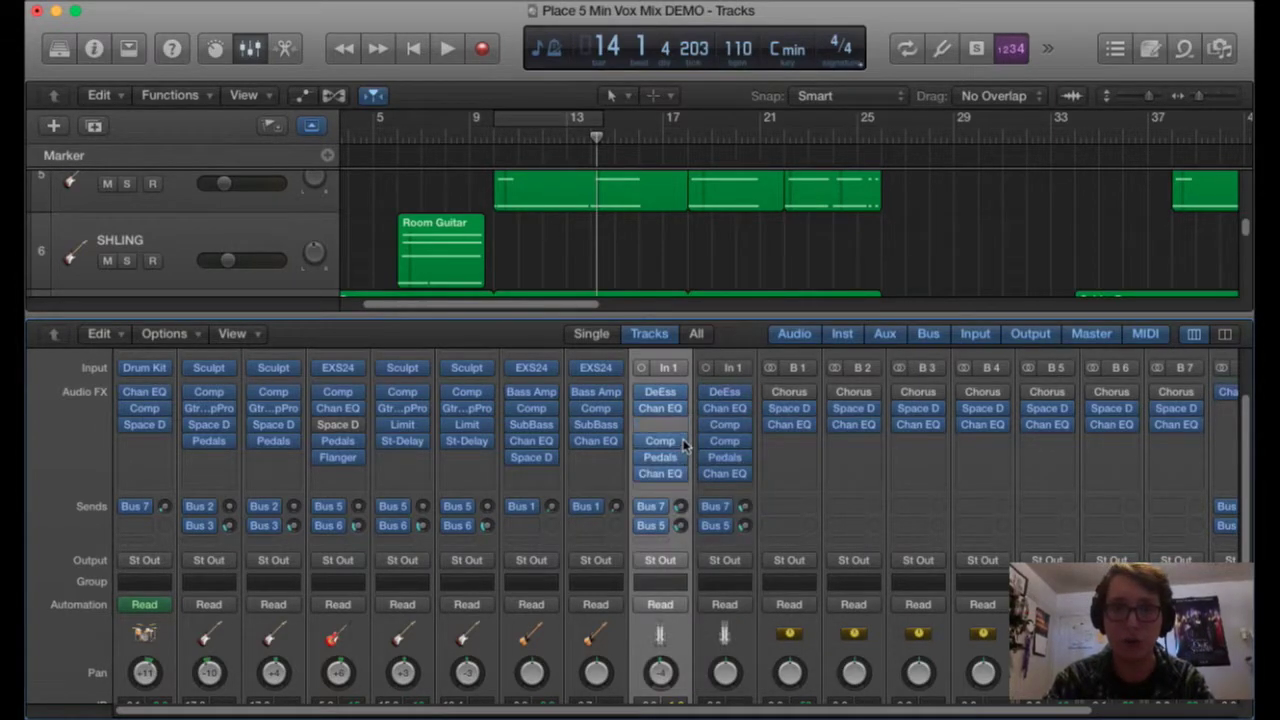
{"action": "left_click", "coordinate": [683, 441]}
{"action": "left_click", "coordinate": [687, 466]}
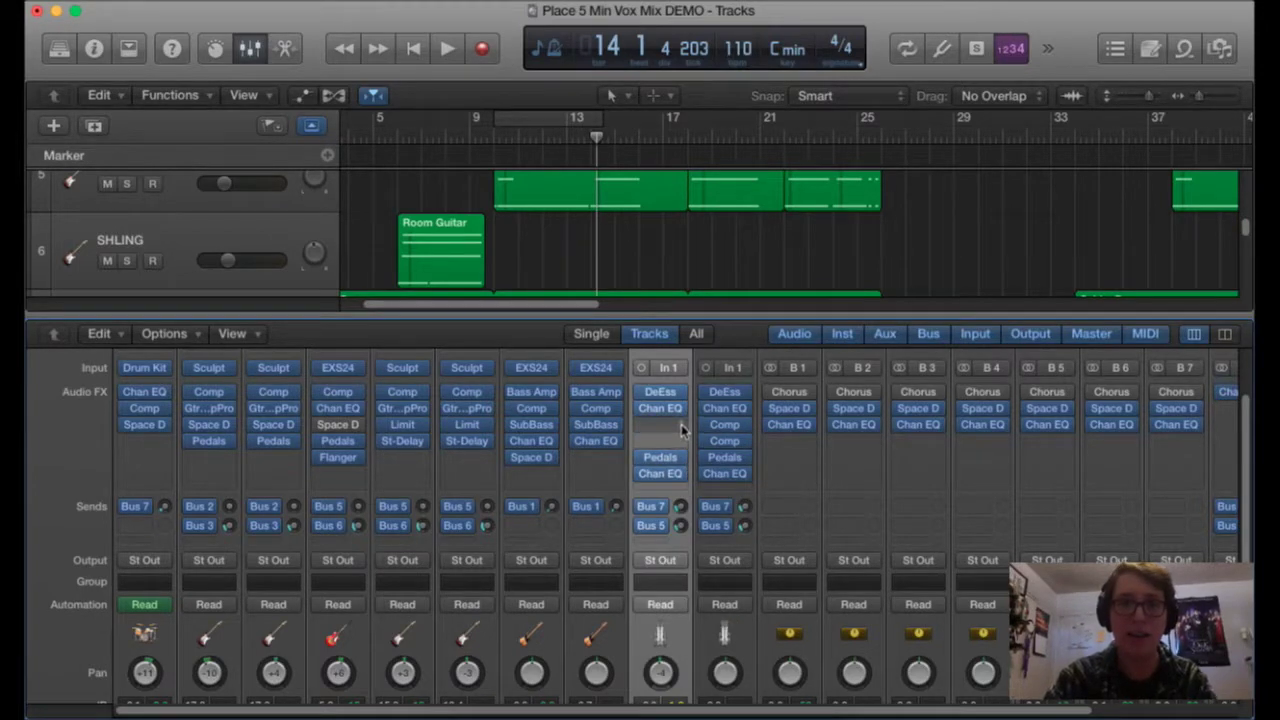
Insert a mono Multipressor in the empty slot below the Channel EQ on VERSE VOX and hide the mixer.
{"action": "mouse_move", "coordinate": [672, 412]}
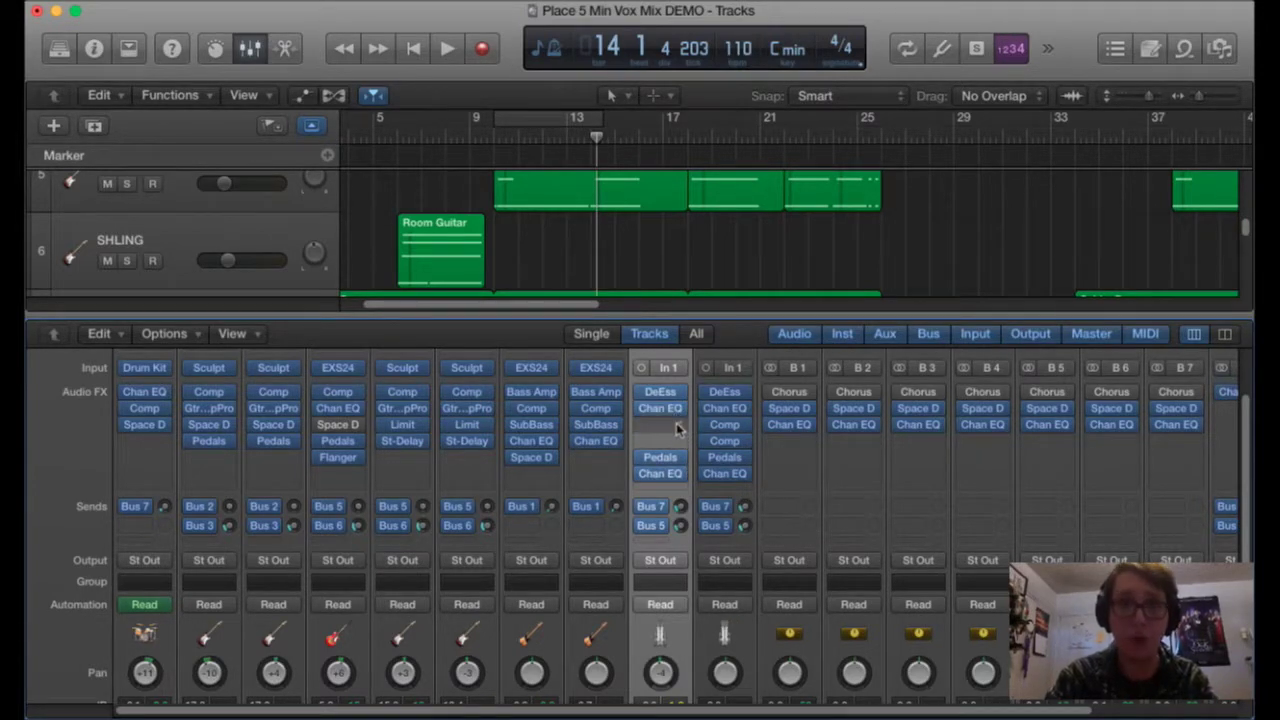
{"action": "left_click", "coordinate": [681, 424]}
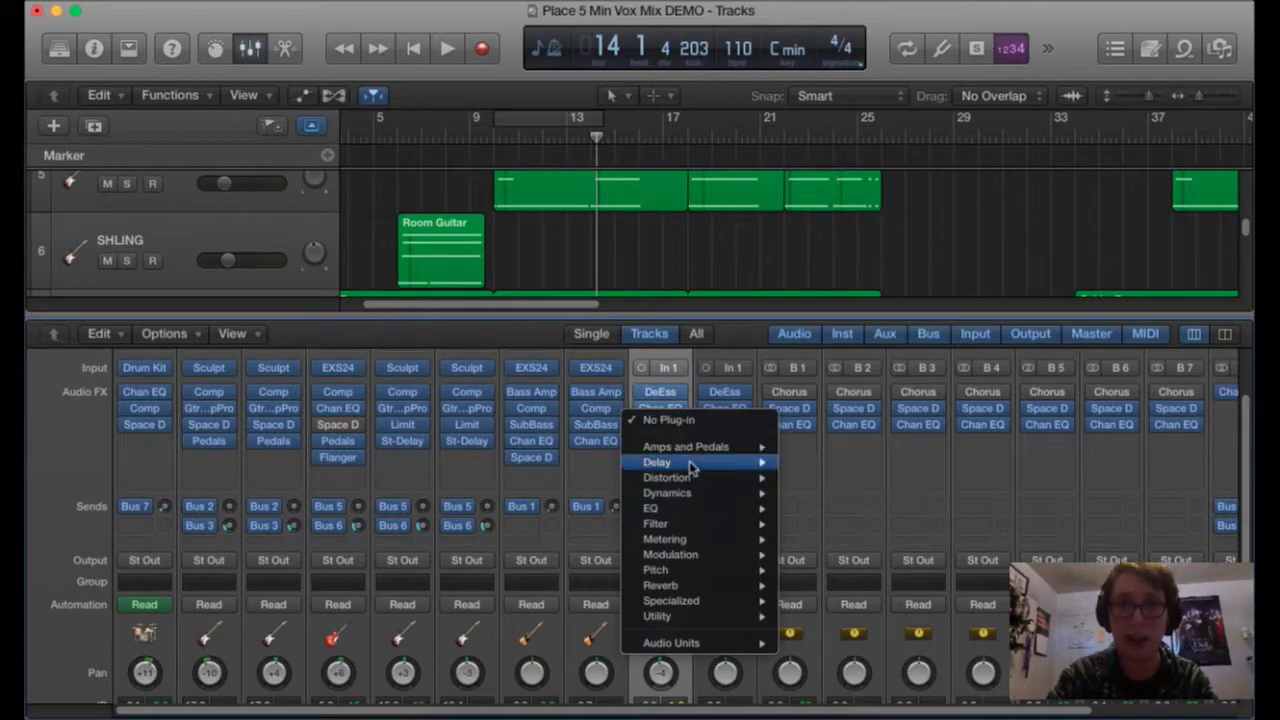
{"action": "mouse_move", "coordinate": [736, 496]}
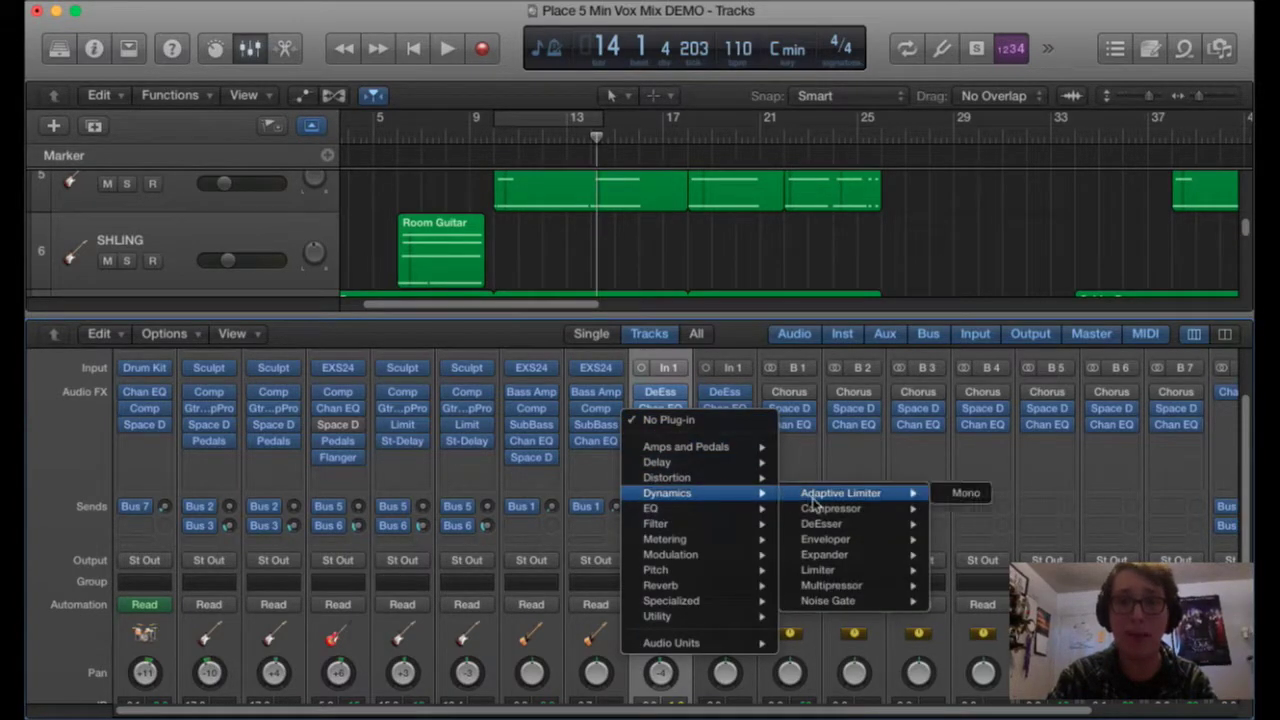
{"action": "mouse_move", "coordinate": [855, 585]}
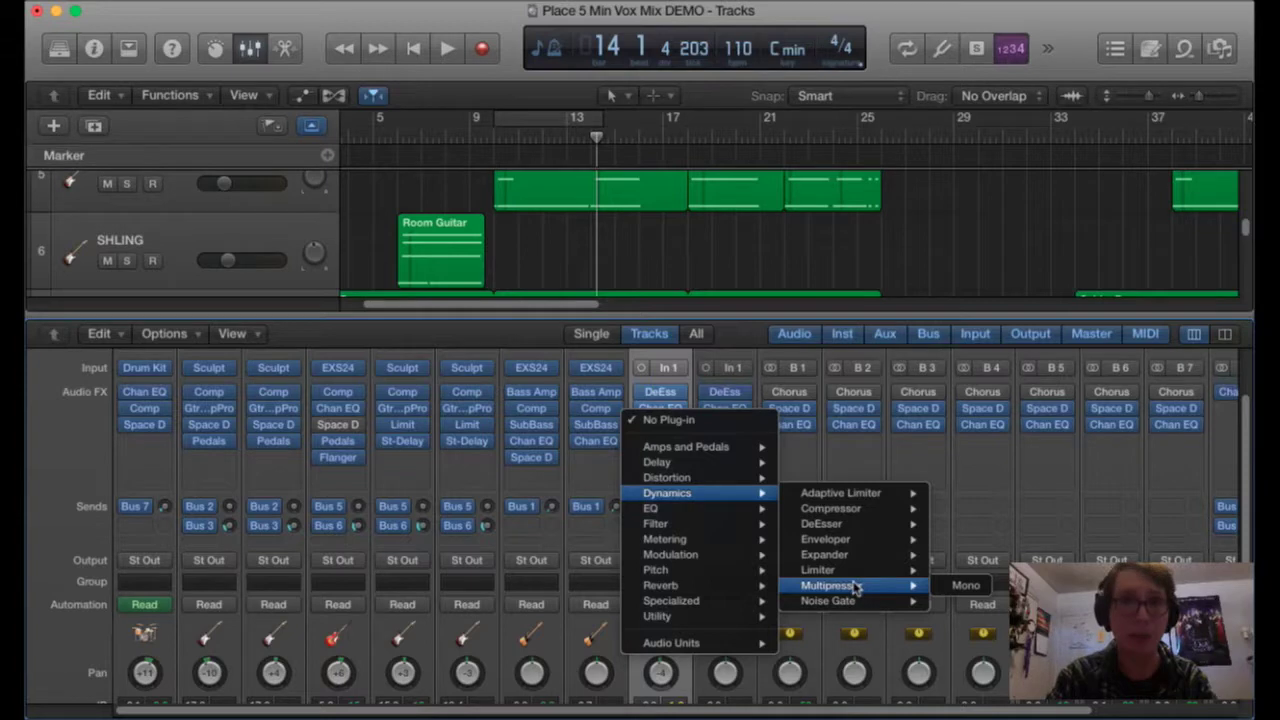
{"action": "left_click", "coordinate": [855, 585]}
{"action": "key", "text": "x"}
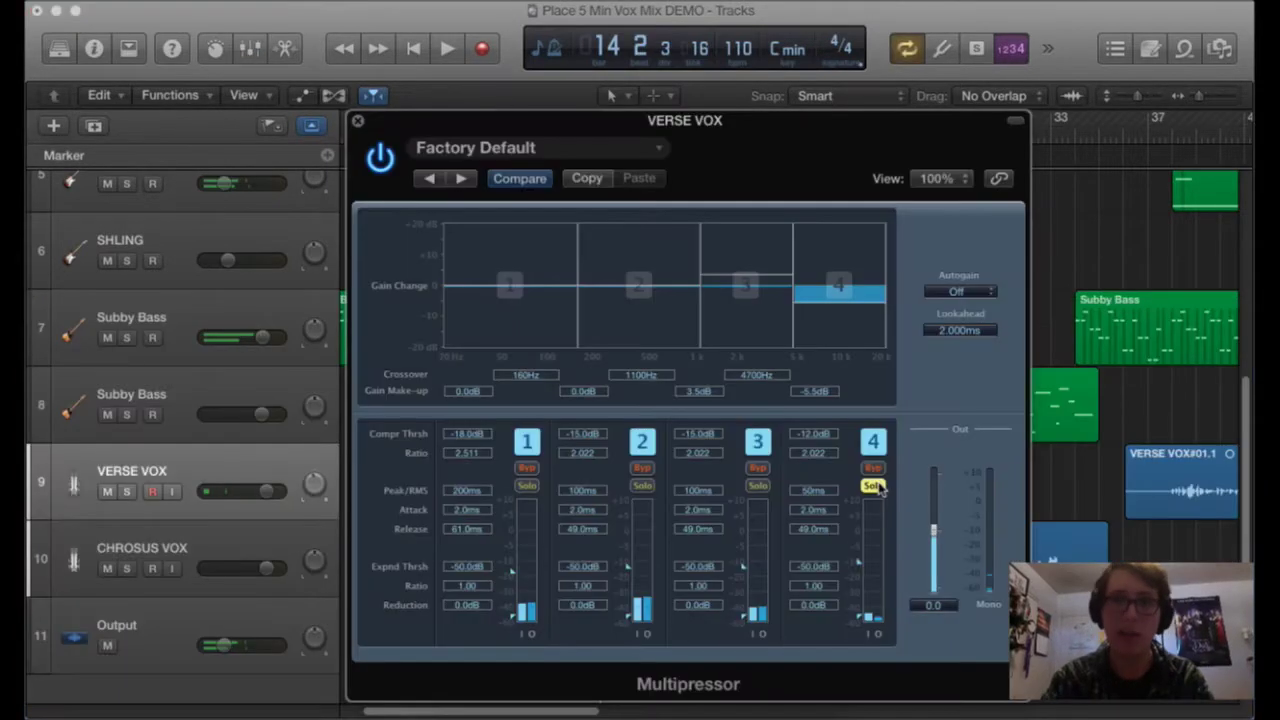
Solo Multipressor band 2 during playback, set its crossovers to 230 Hz and 920 Hz and its gain make-up to 5.5 dB, and unsolo it.
{"action": "left_click", "coordinate": [873, 486]}
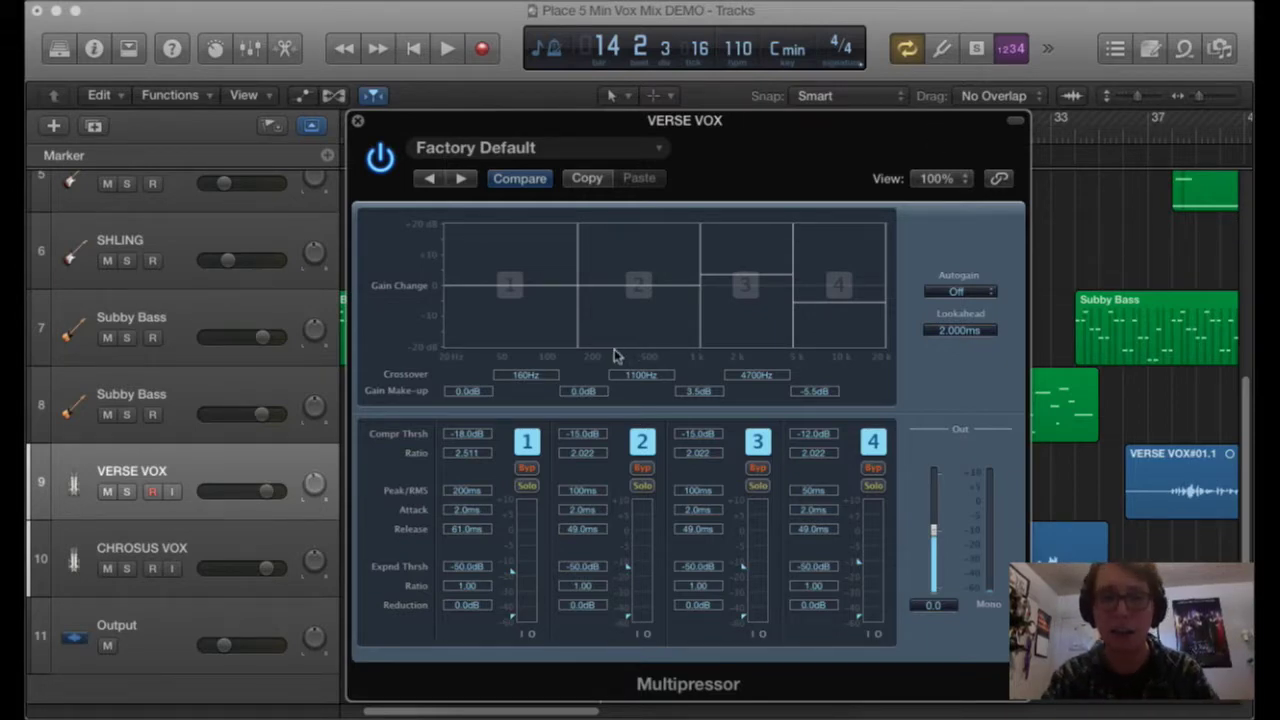
{"action": "left_click", "coordinate": [642, 486]}
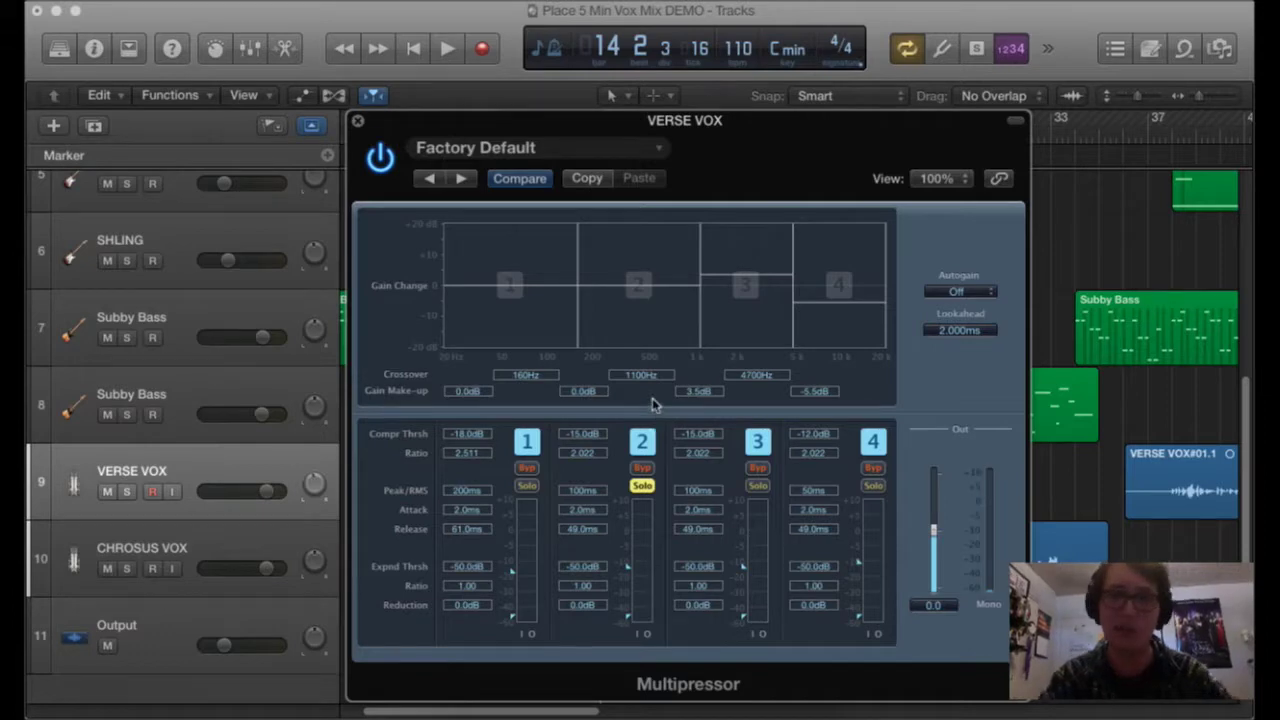
{"action": "key", "text": "space"}
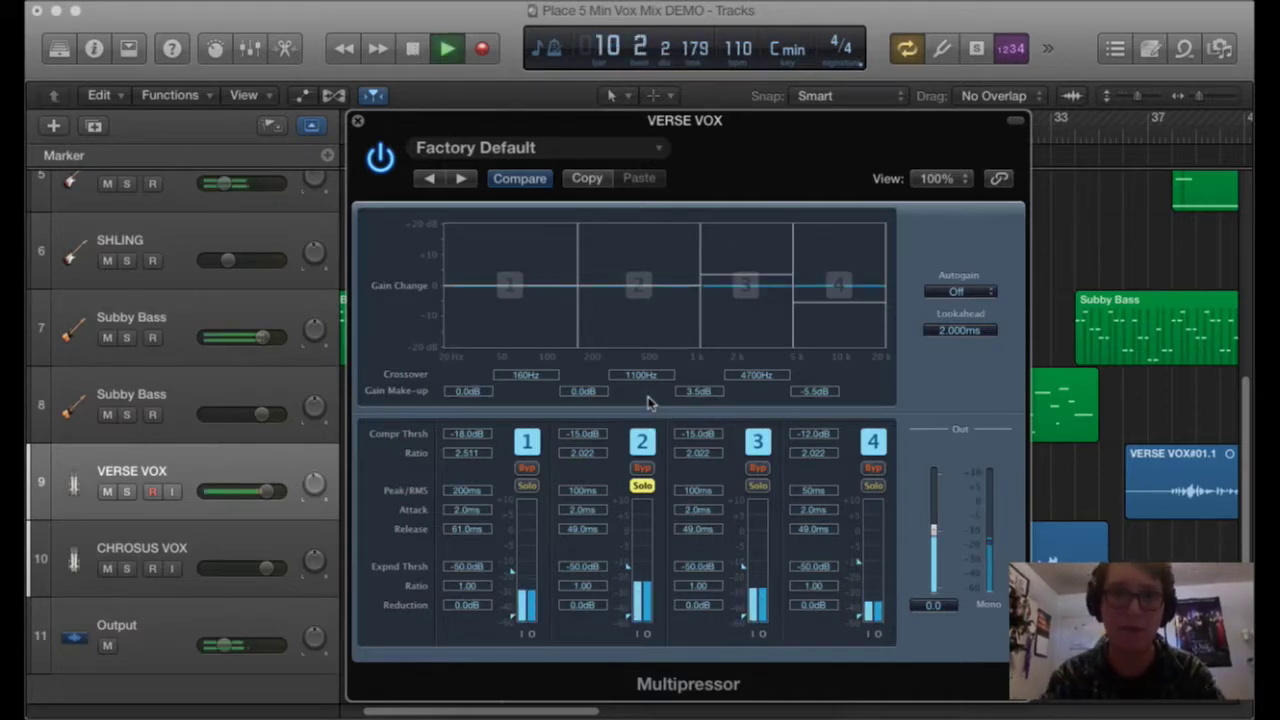
{"action": "left_click_drag", "start_coordinate": [646, 314], "coordinate": [600, 286]}
{"action": "left_click_drag", "start_coordinate": [700, 290], "coordinate": [692, 290]}
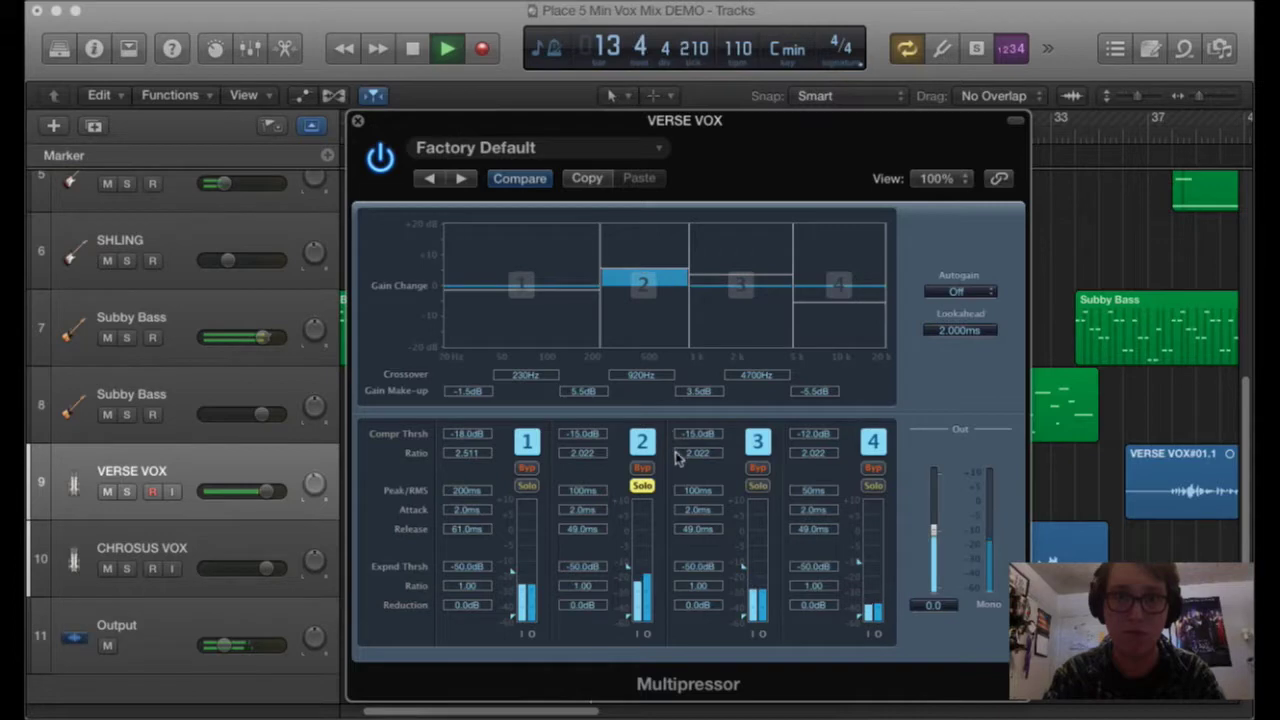
{"action": "key", "text": "space"}
{"action": "left_click", "coordinate": [643, 486]}
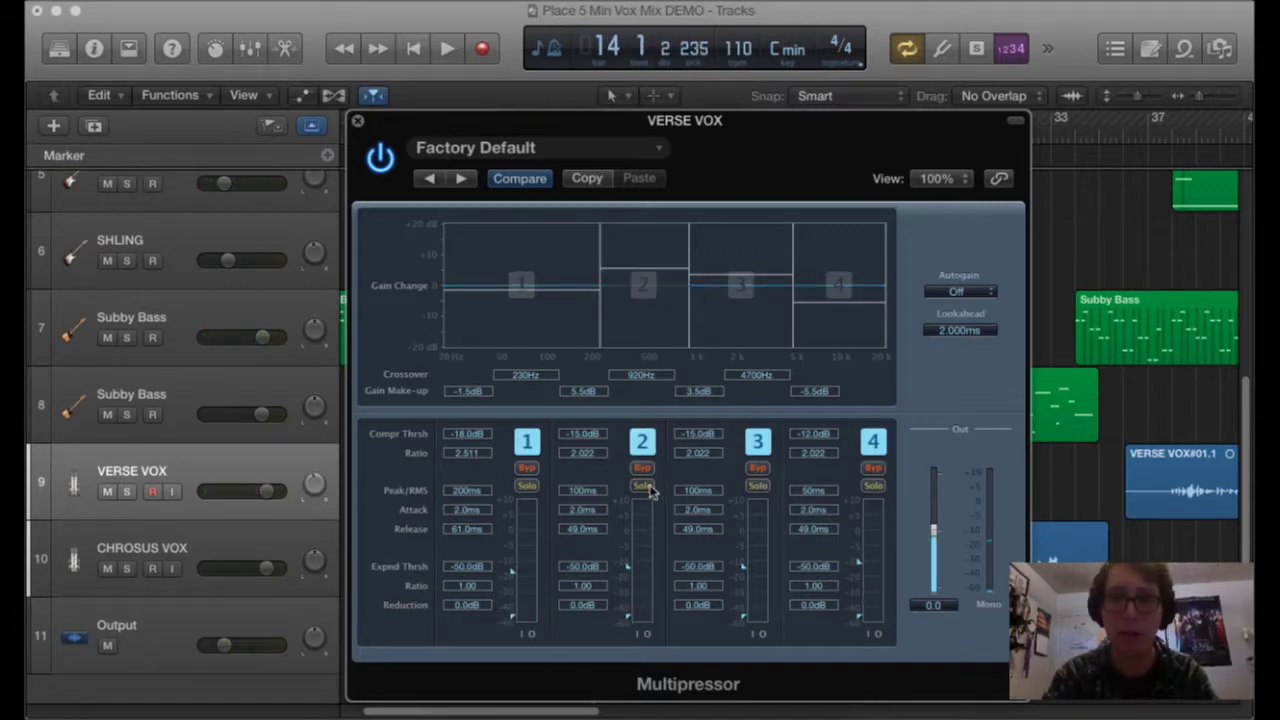
Solo Multipressor band 1, listen to it in the loop, and lower its gain make-up to -7.0 dB.
{"action": "left_click", "coordinate": [529, 485]}
{"action": "key", "text": "space"}
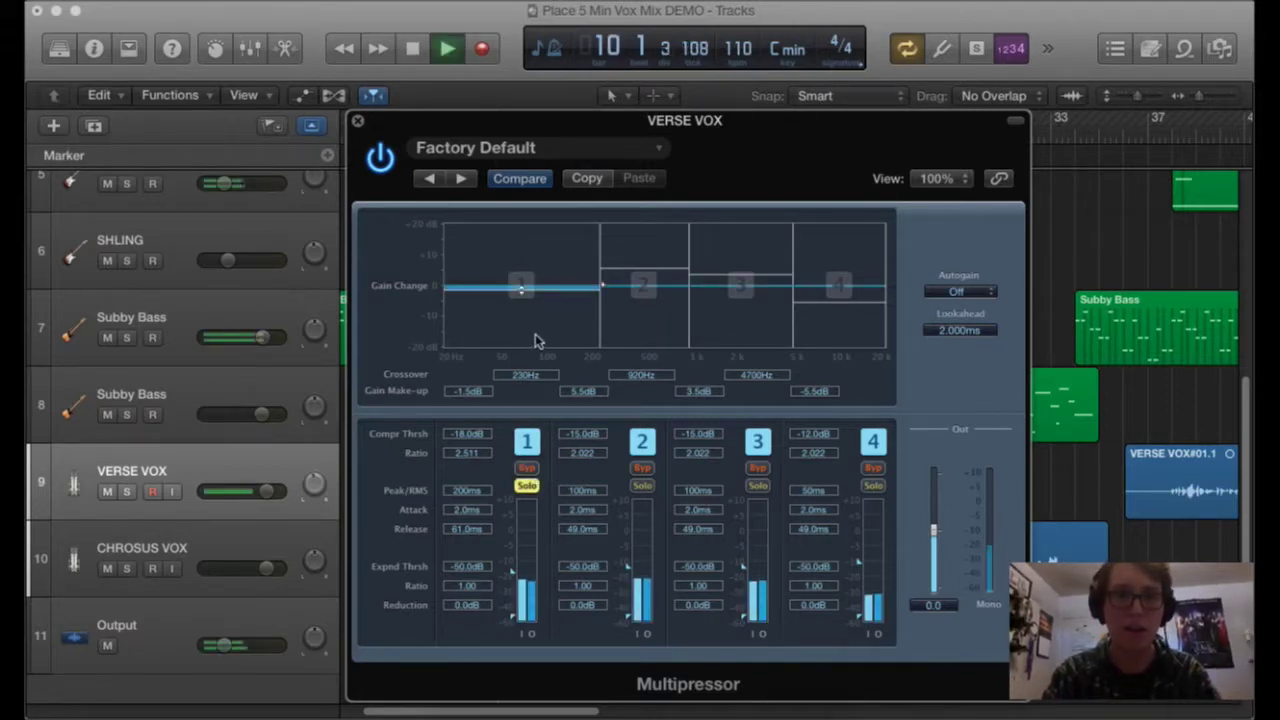
{"action": "key", "text": "space"}
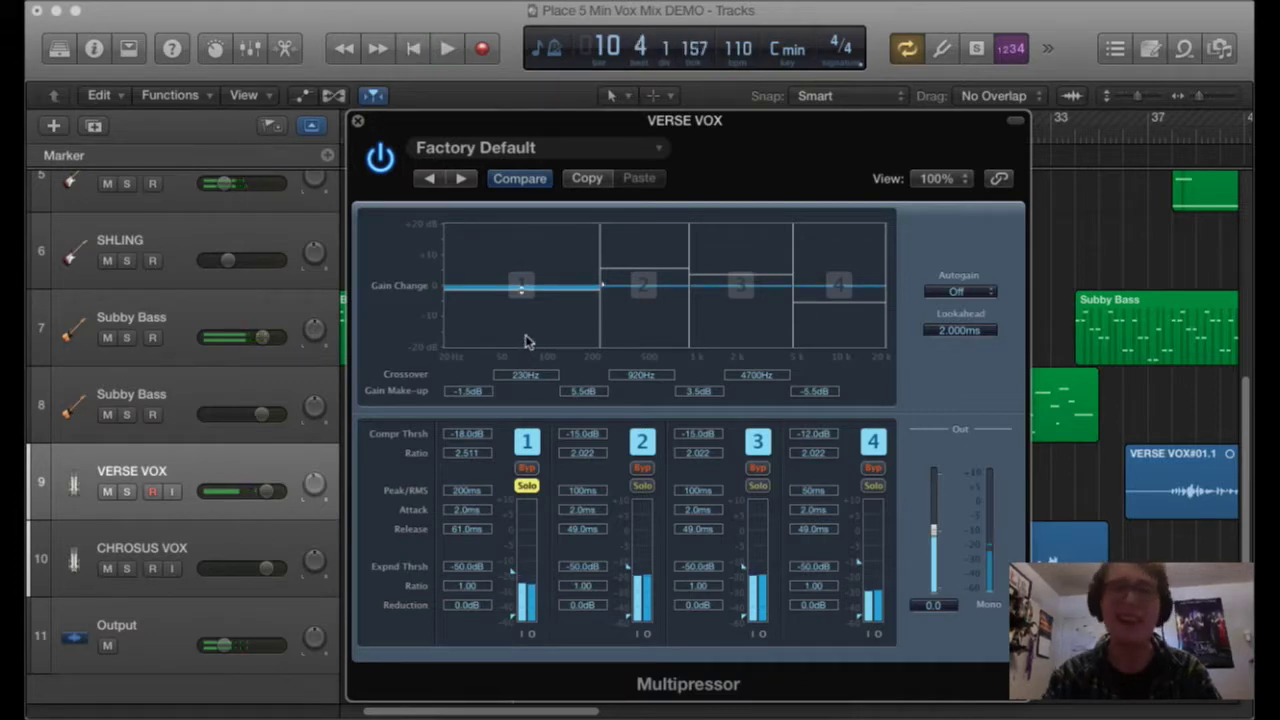
{"action": "left_click_drag", "start_coordinate": [538, 313], "coordinate": [540, 311]}
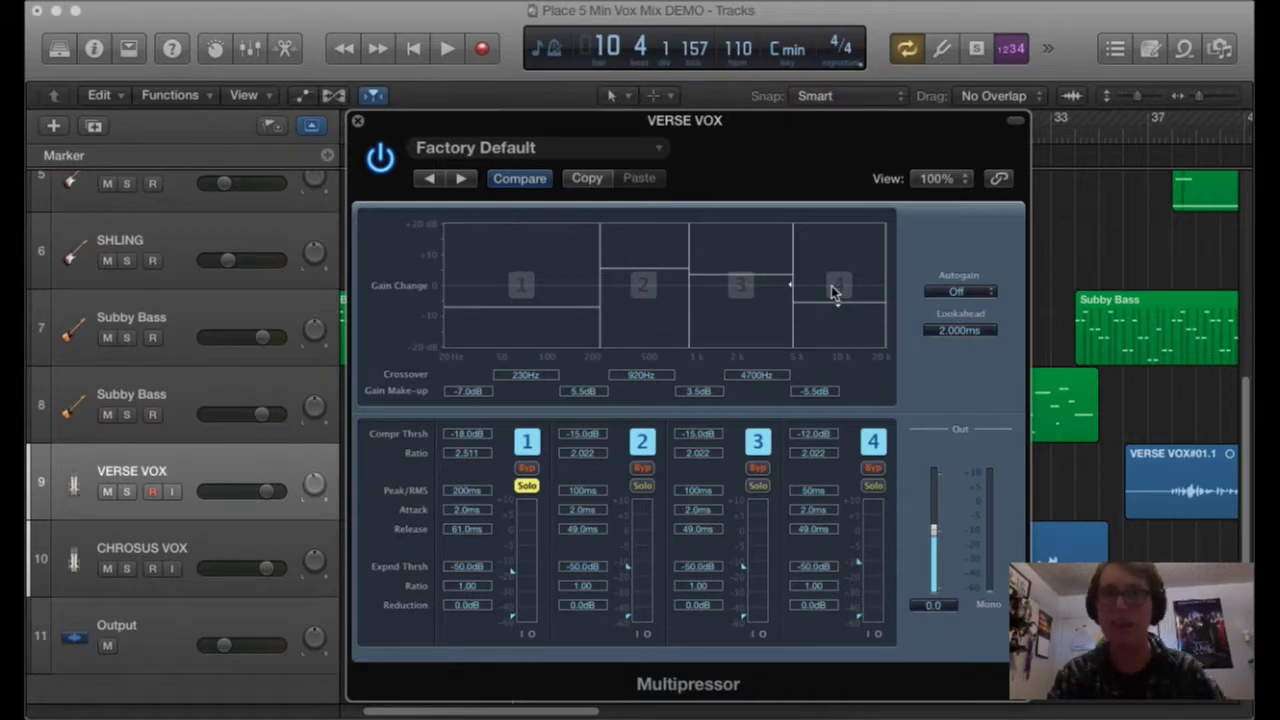
Audition Multipressor band 1 with its gain make-up raised to 2.0 dB, set it to -6.0 dB, and unsolo the band.
{"action": "left_click_drag", "start_coordinate": [534, 302], "coordinate": [533, 280]}
{"action": "key", "text": "space"}
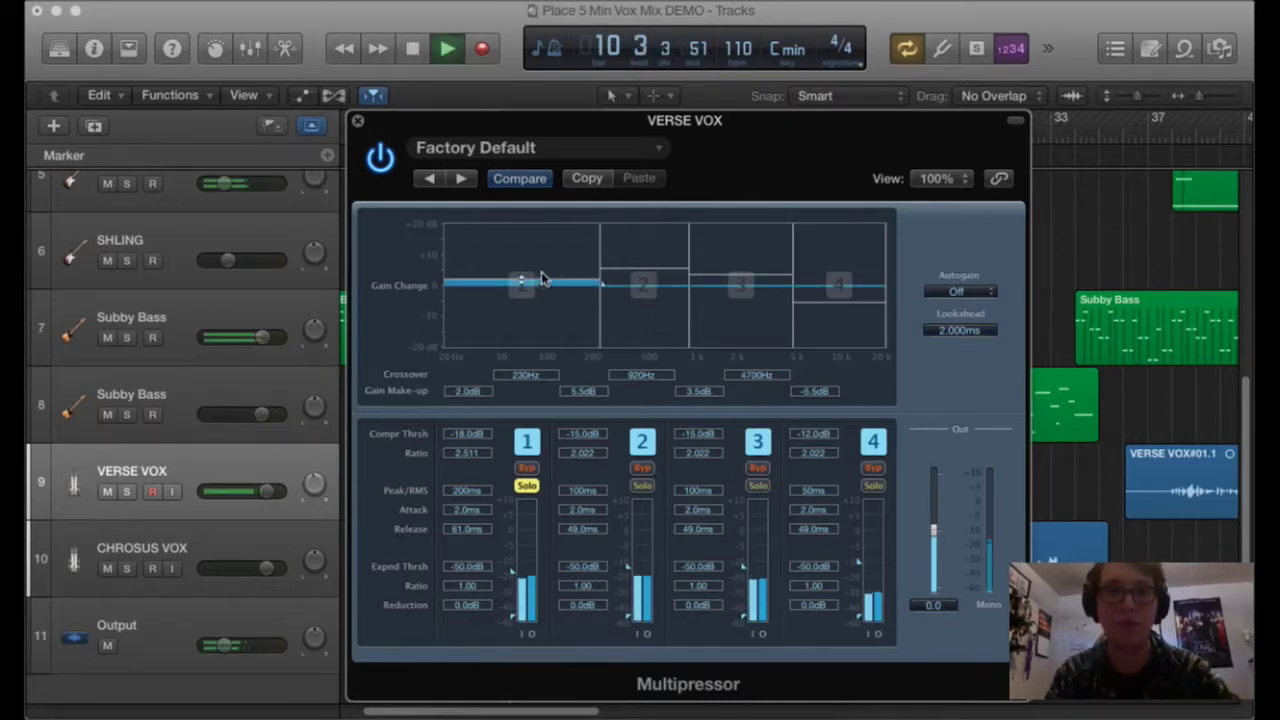
{"action": "key", "text": "space"}
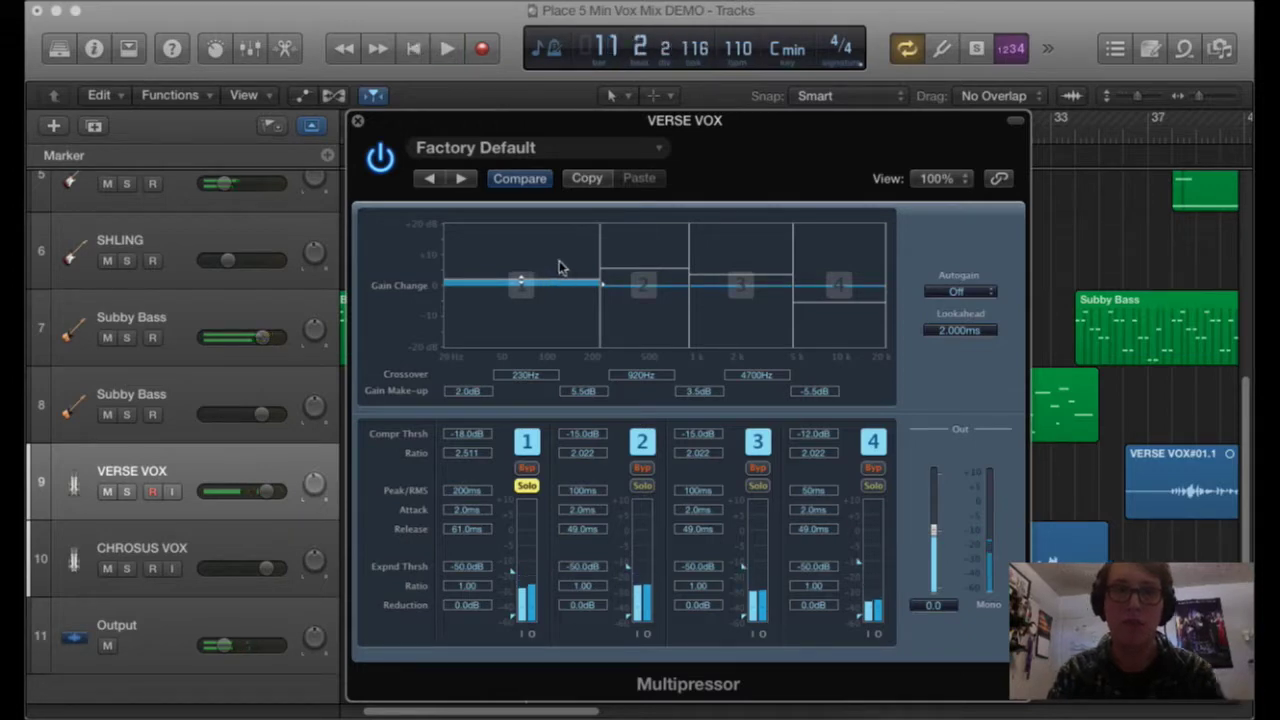
{"action": "left_click_drag", "start_coordinate": [531, 282], "coordinate": [548, 311]}
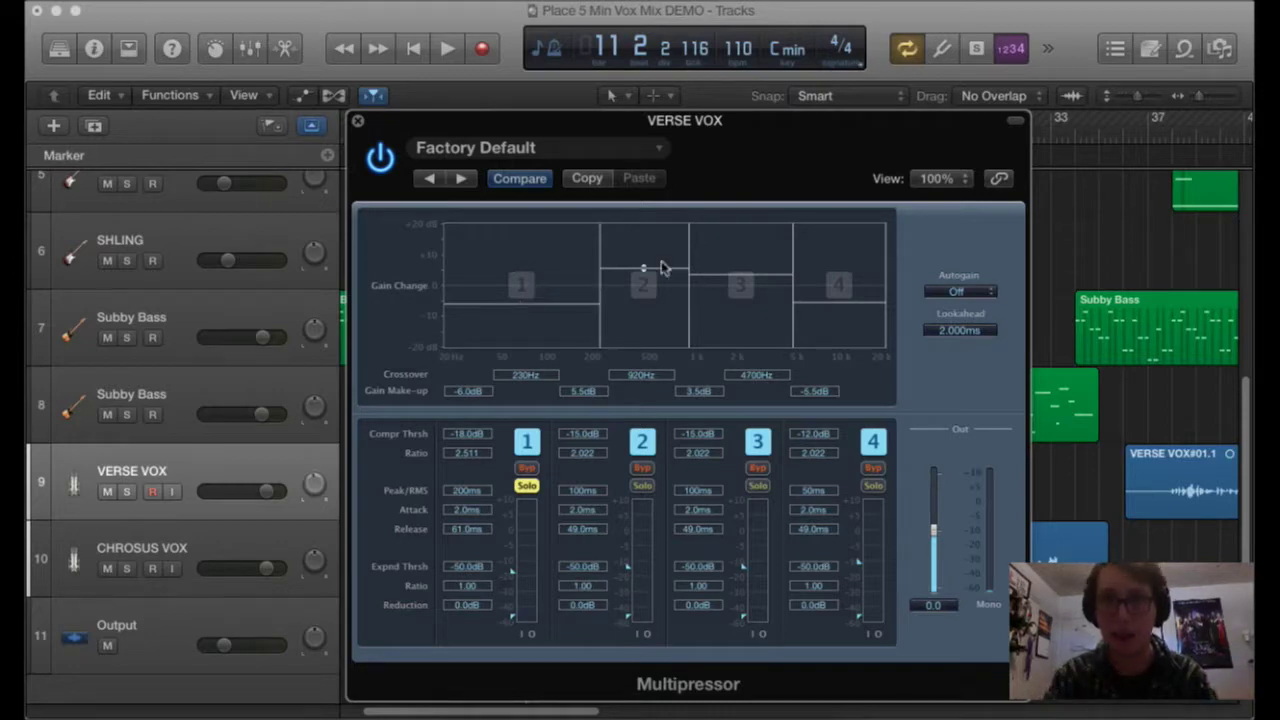
{"action": "left_click", "coordinate": [527, 487]}
Solo Multipressor band 4, adjust its gain make-up during playback to settle at -5.5 dB, and unsolo the band.
{"action": "left_click", "coordinate": [872, 487]}
{"action": "key", "text": "space"}
{"action": "left_click_drag", "start_coordinate": [851, 334], "coordinate": [856, 307]}
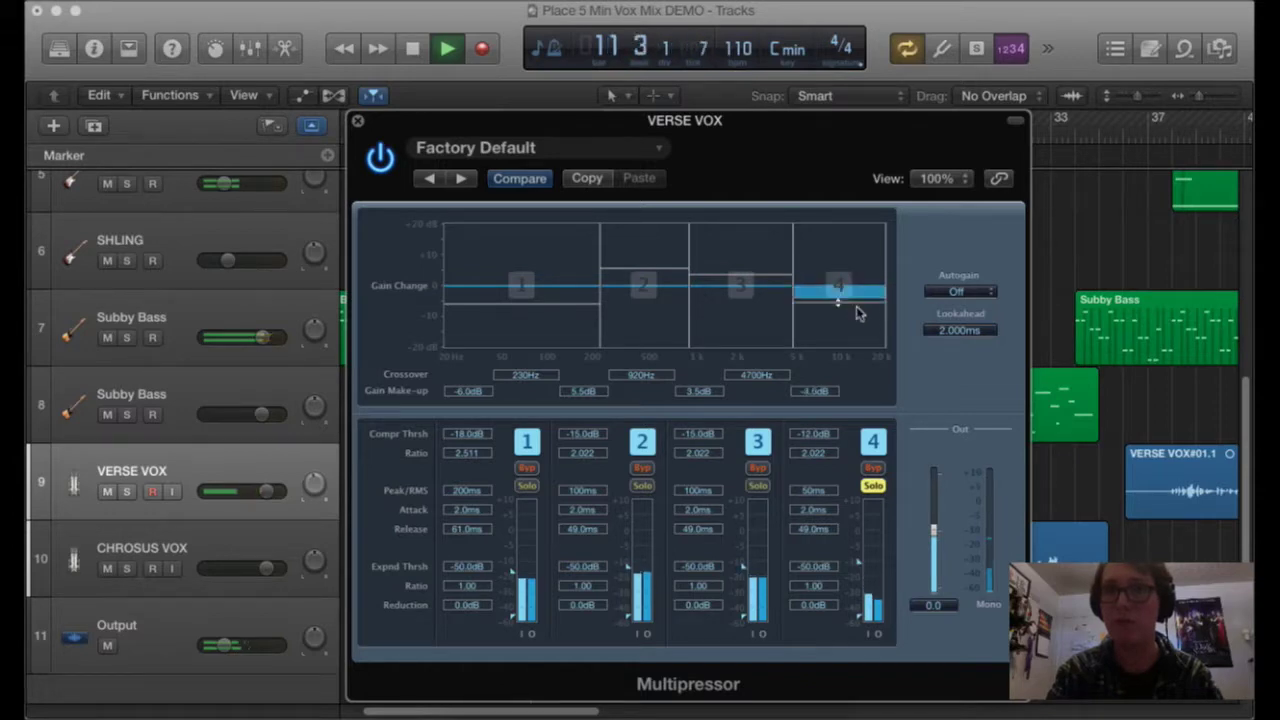
{"action": "key", "text": "space"}
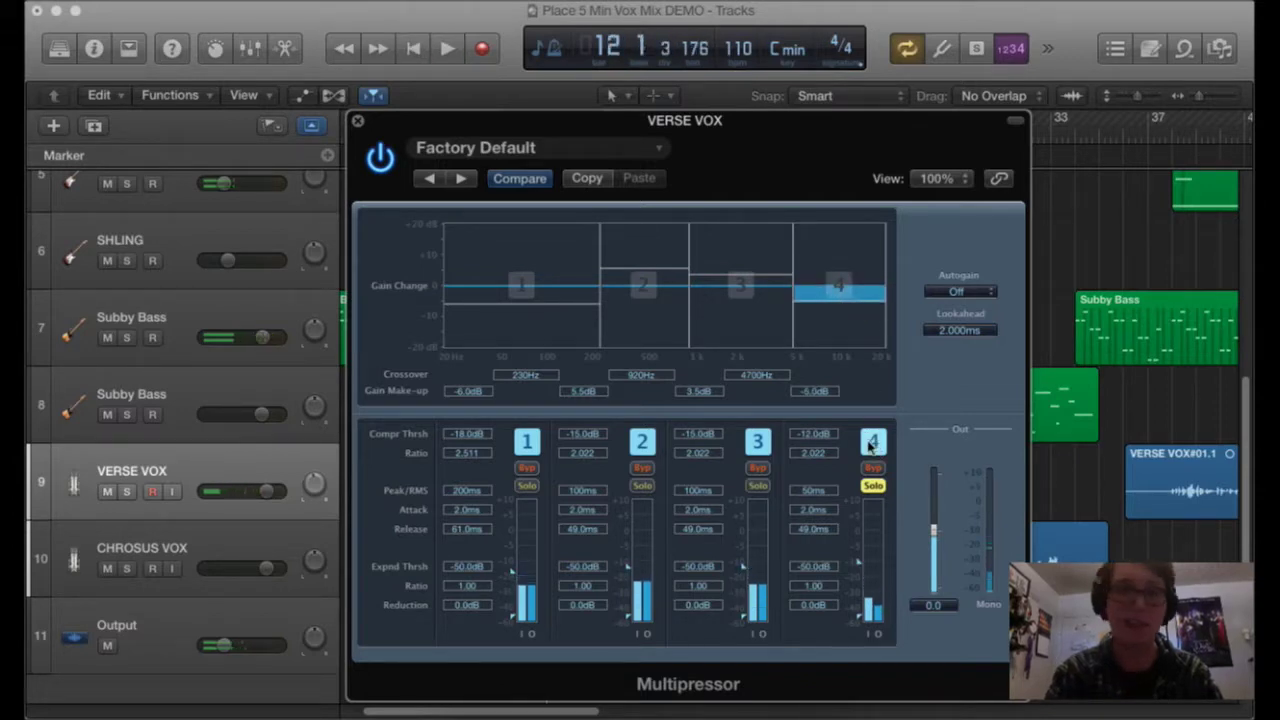
{"action": "left_click", "coordinate": [873, 486]}
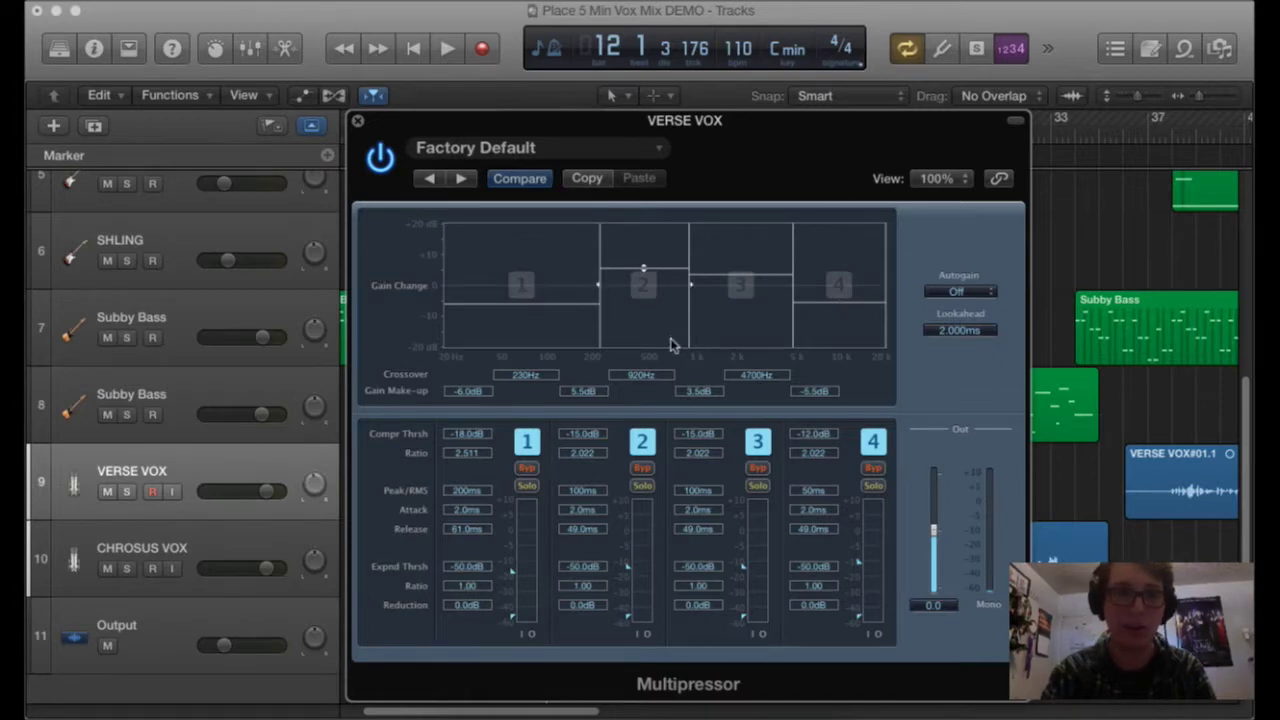
Compare the verse vocal with the Multipressor bypassed and active during playback, and close the plug-in window.
{"action": "key", "text": "space"}
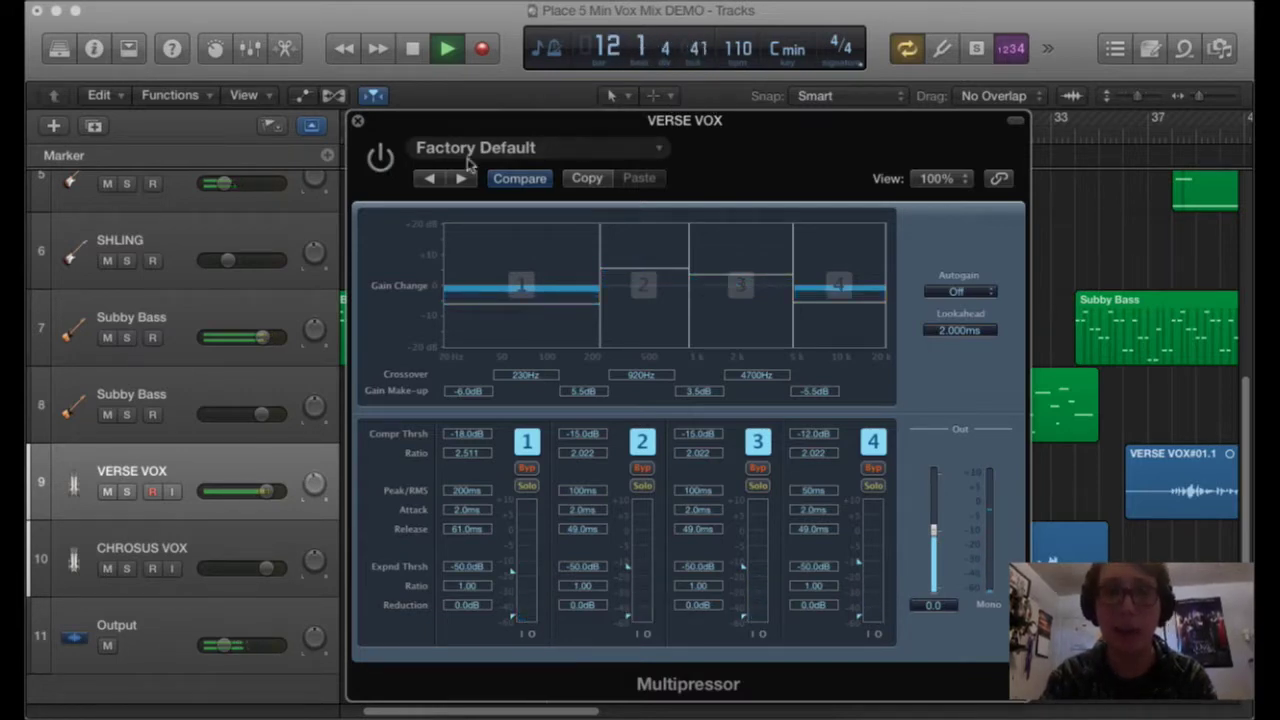
{"action": "left_click", "coordinate": [380, 157]}
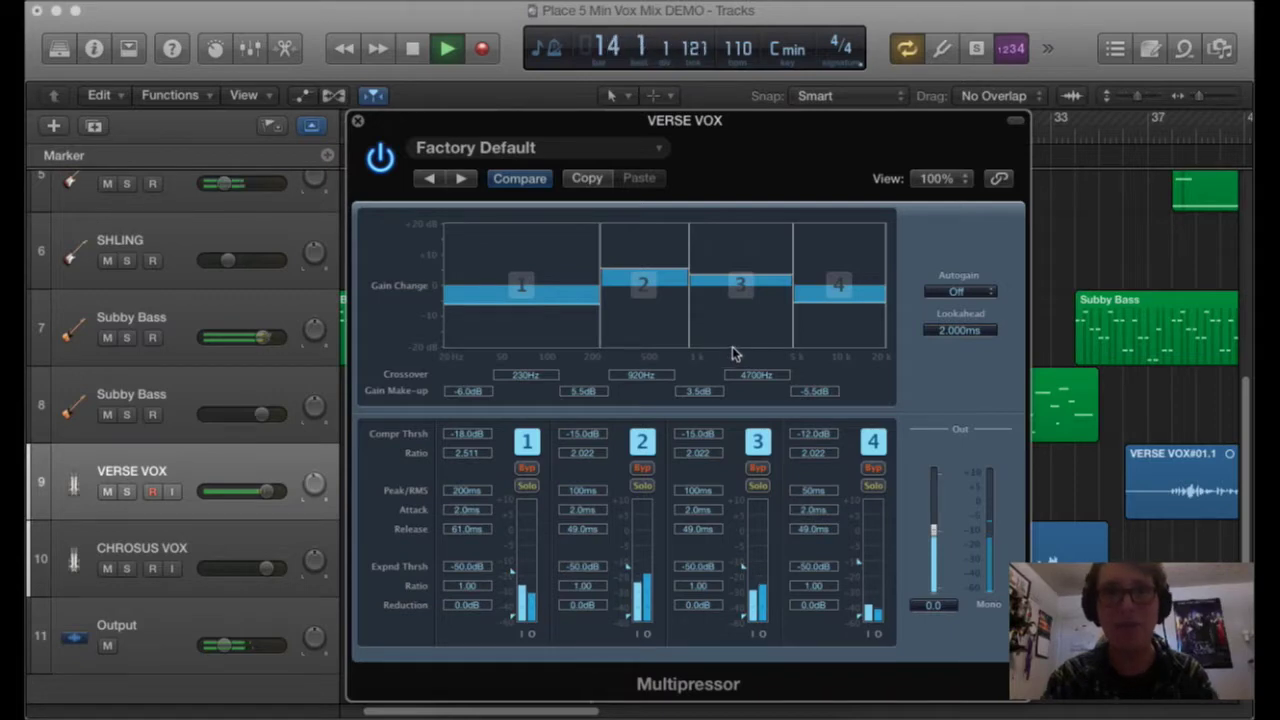
{"action": "key", "text": "space"}
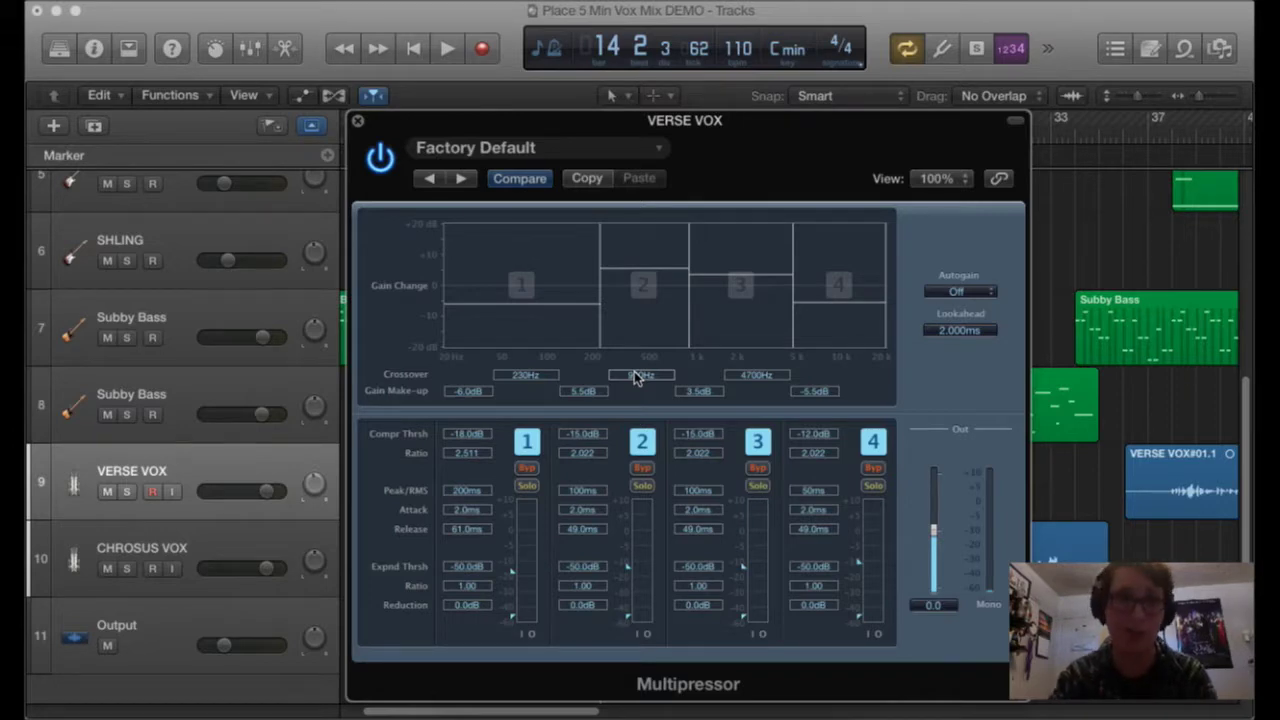
{"action": "left_click", "coordinate": [357, 121]}
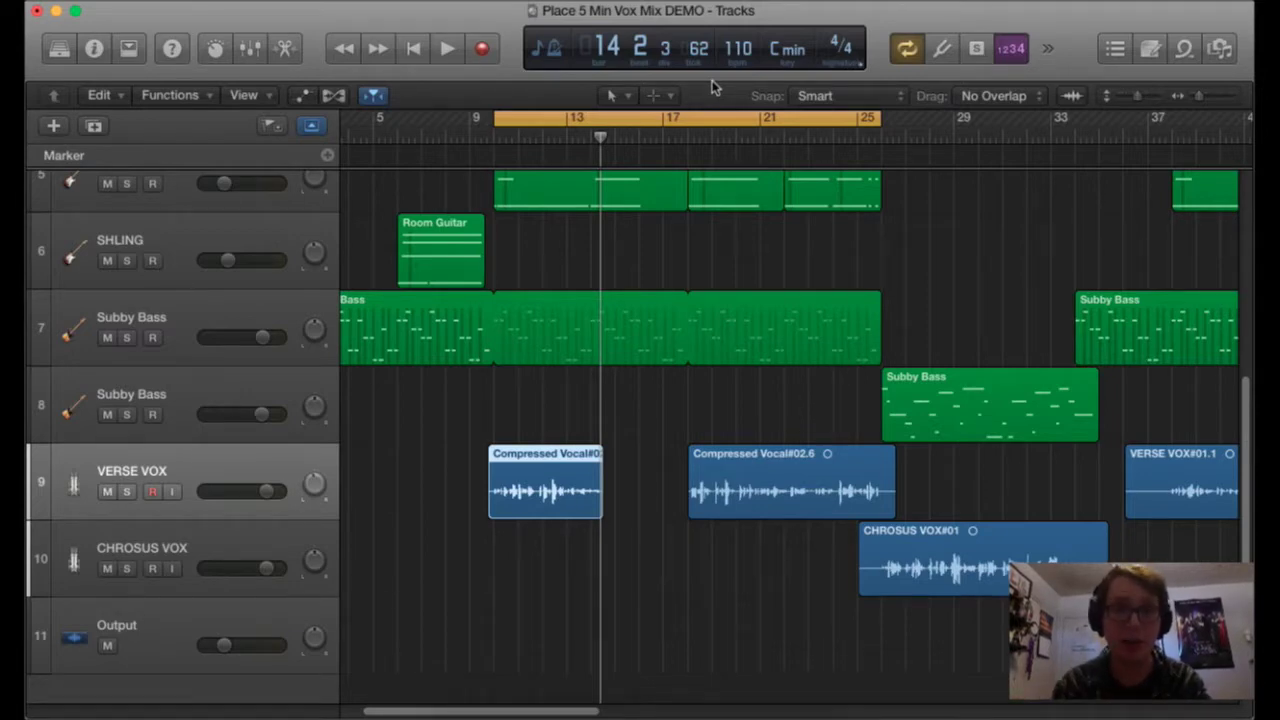
Play the verse in the full mix and shorten the cycle range to end with the first VERSE VOX region.
{"action": "scroll", "coordinate": [737, 380], "scroll_direction": "up", "scroll_amount": 5}
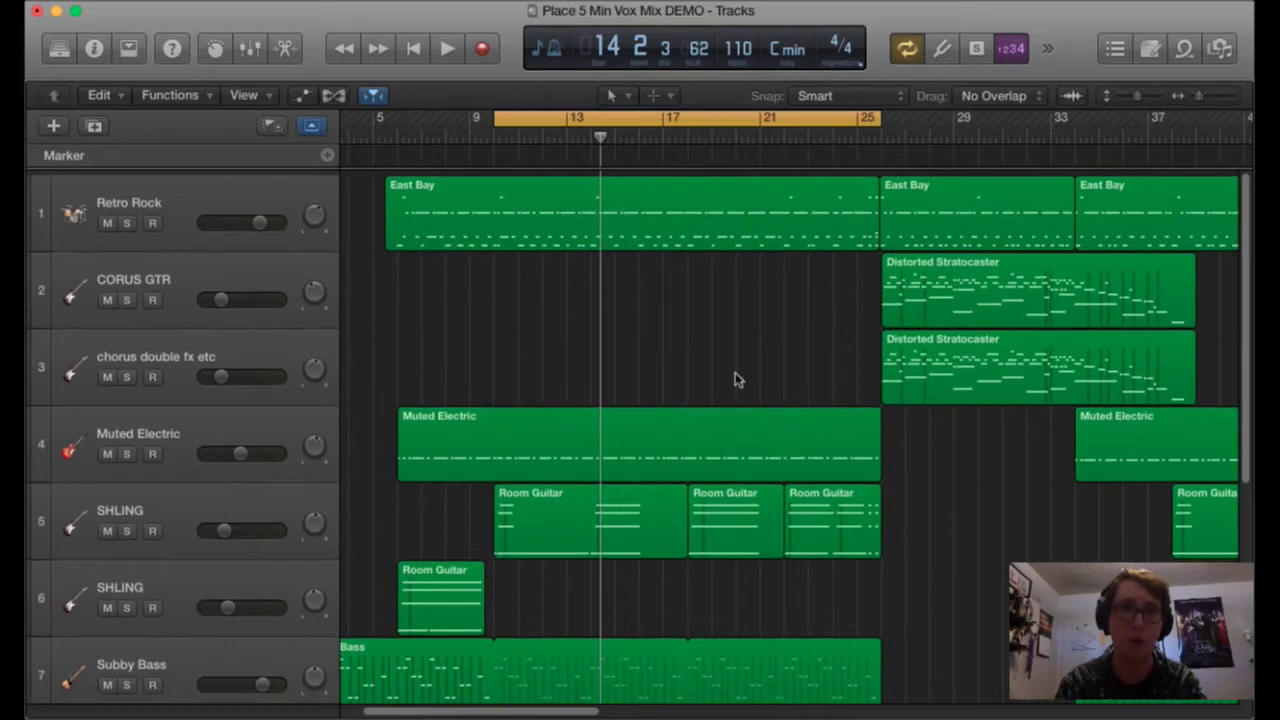
{"action": "scroll", "coordinate": [737, 378], "scroll_direction": "down", "scroll_amount": 3}
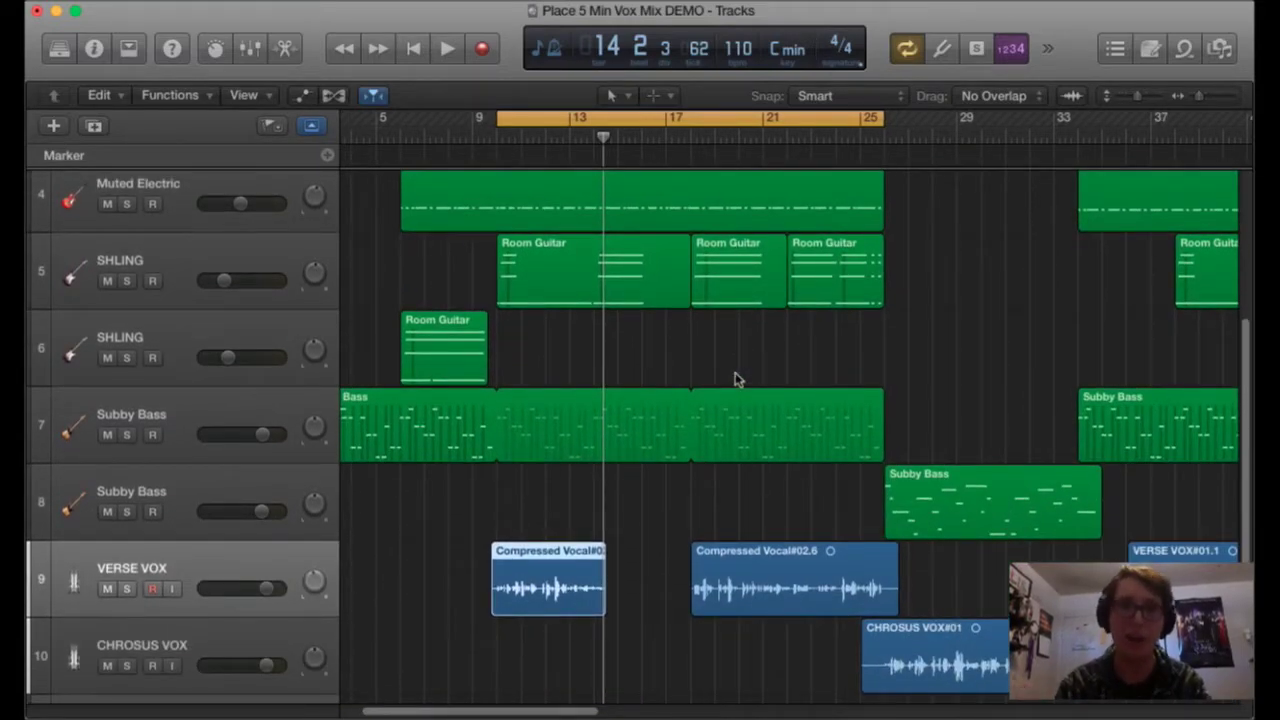
{"action": "key", "text": "space"}
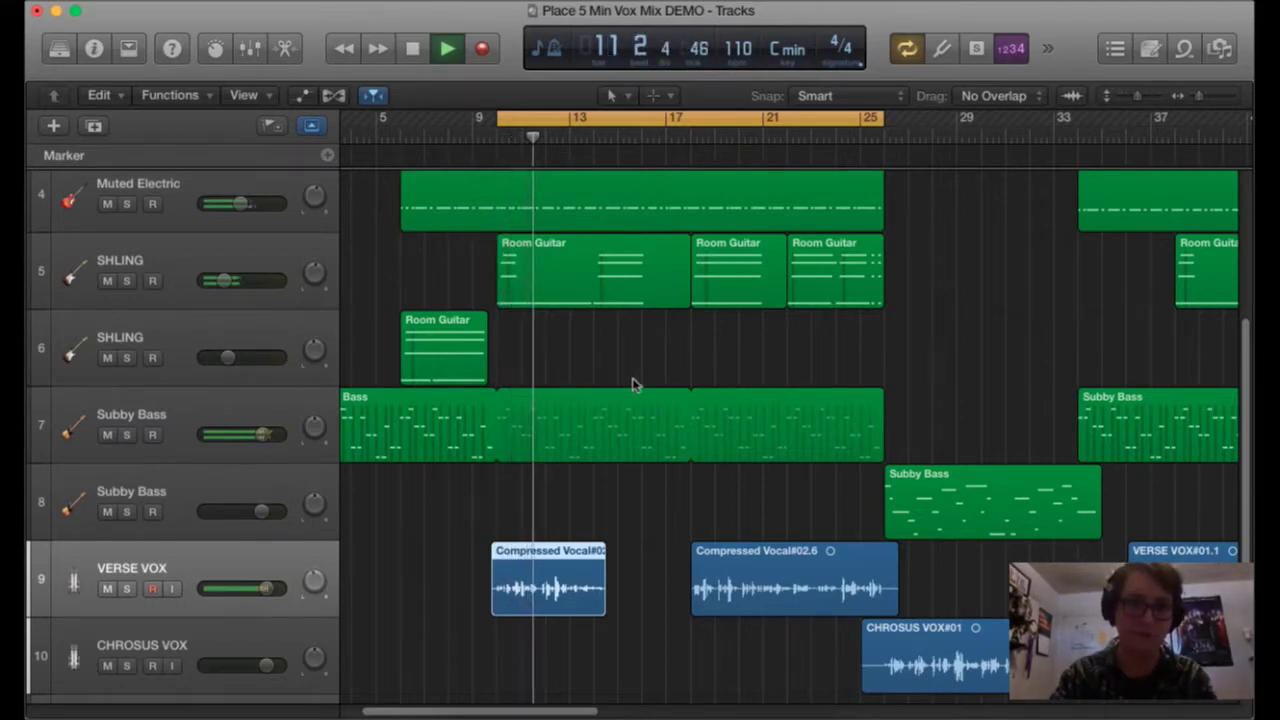
{"action": "scroll", "coordinate": [430, 490], "scroll_direction": "down", "scroll_amount": 1}
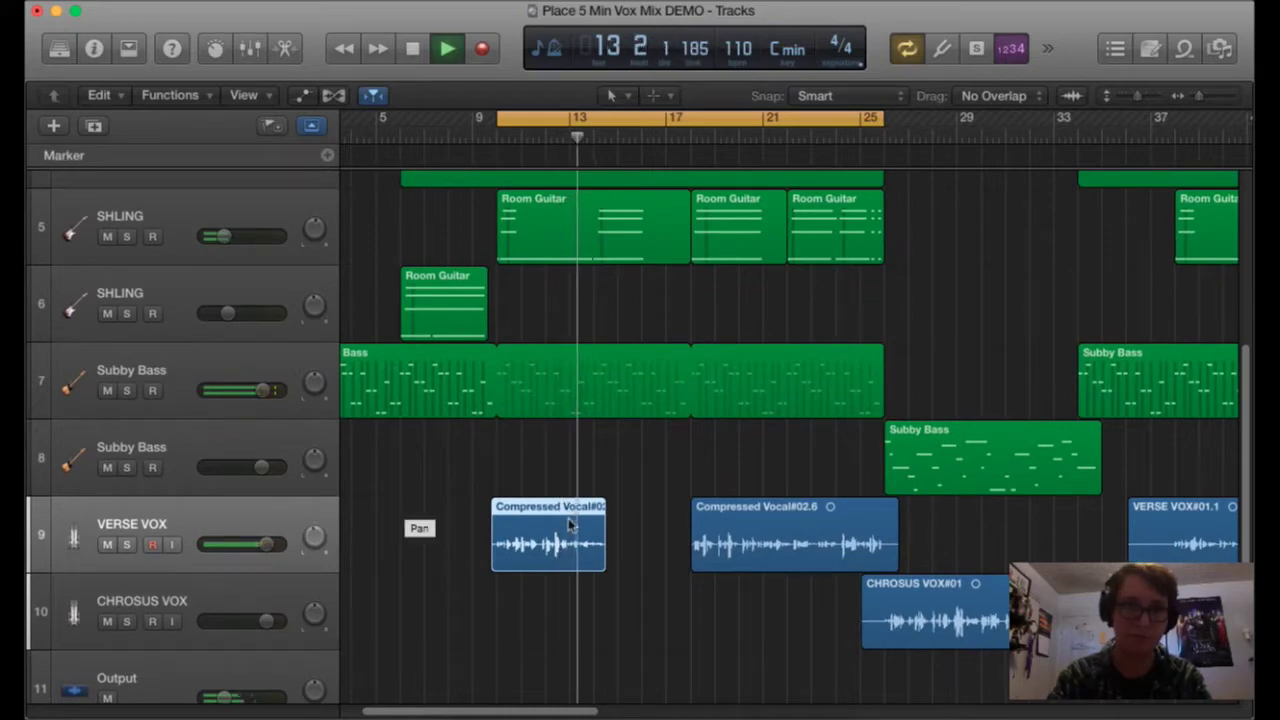
{"action": "key", "text": "space"}
{"action": "left_click_drag", "start_coordinate": [884, 120], "coordinate": [605, 133]}
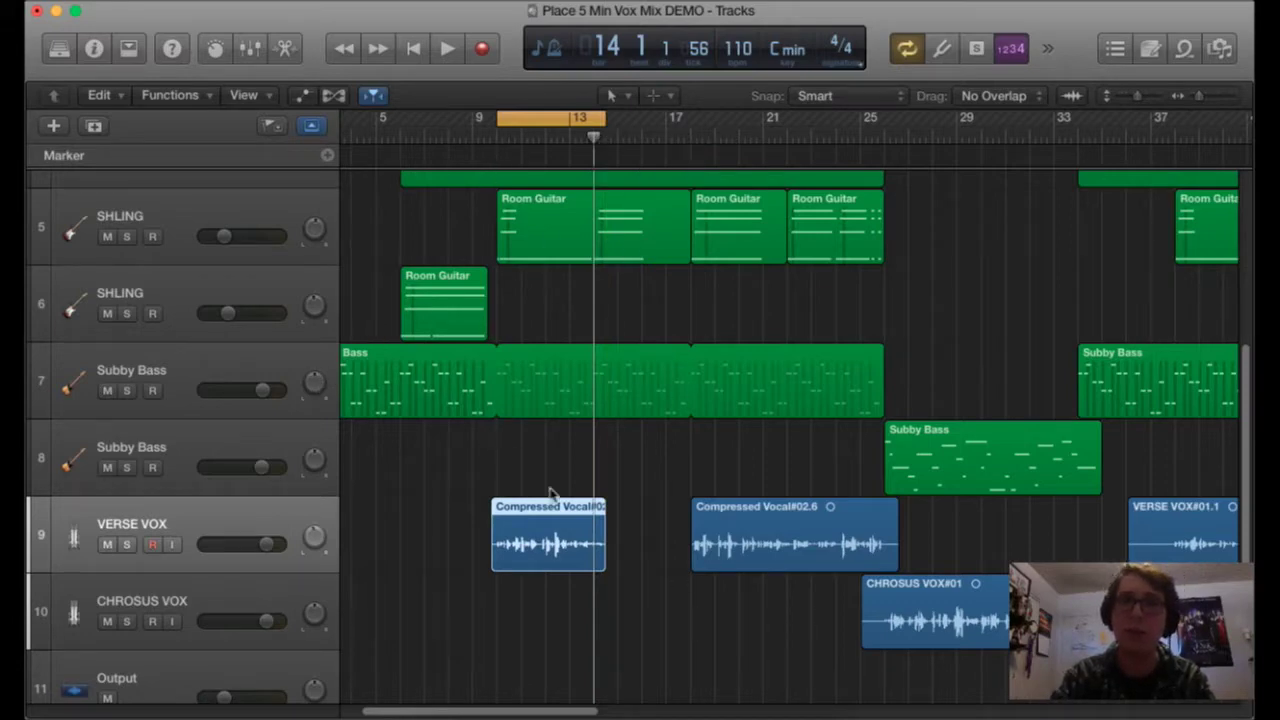
Pull the VERSE VOX volume fully down, raise it during playback to slightly above its former level, and turn cycle mode off.
{"action": "left_click", "coordinate": [266, 544]}
{"action": "left_click_drag", "start_coordinate": [266, 544], "coordinate": [204, 544]}
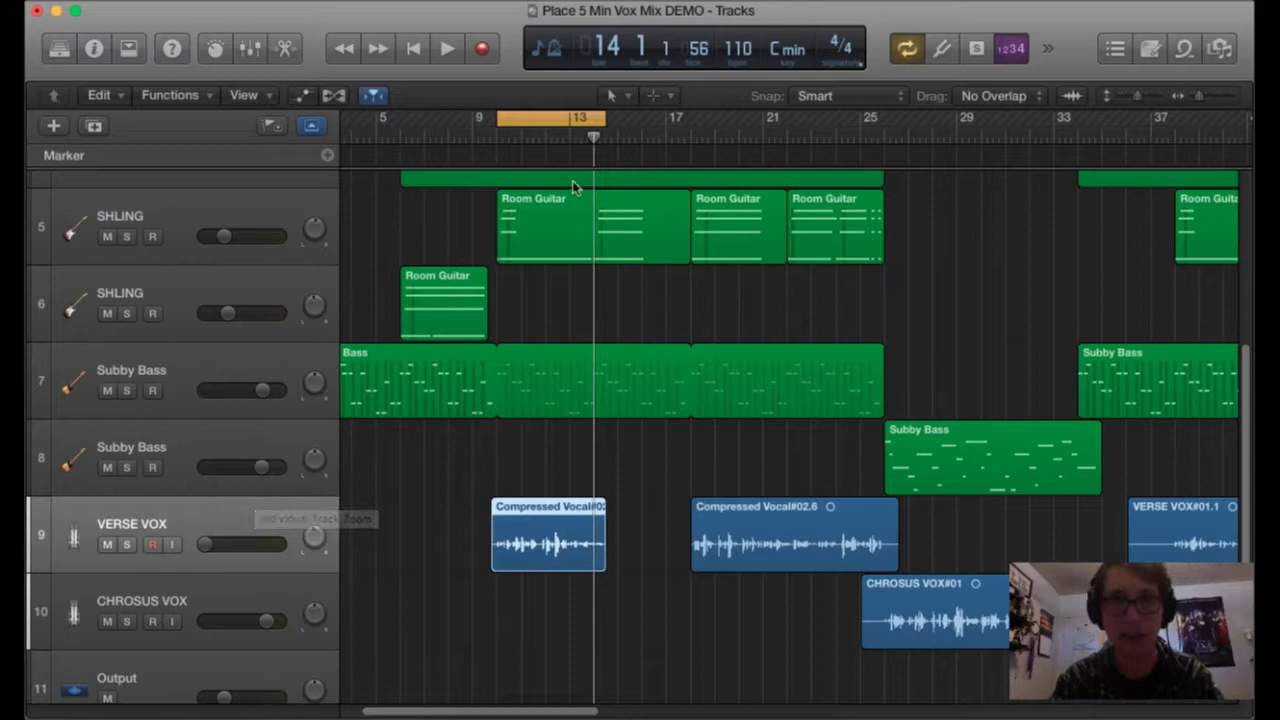
{"action": "key", "text": "space"}
{"action": "left_click_drag", "start_coordinate": [204, 543], "coordinate": [270, 544]}
{"action": "key", "text": "space"}
{"action": "key", "text": "c"}
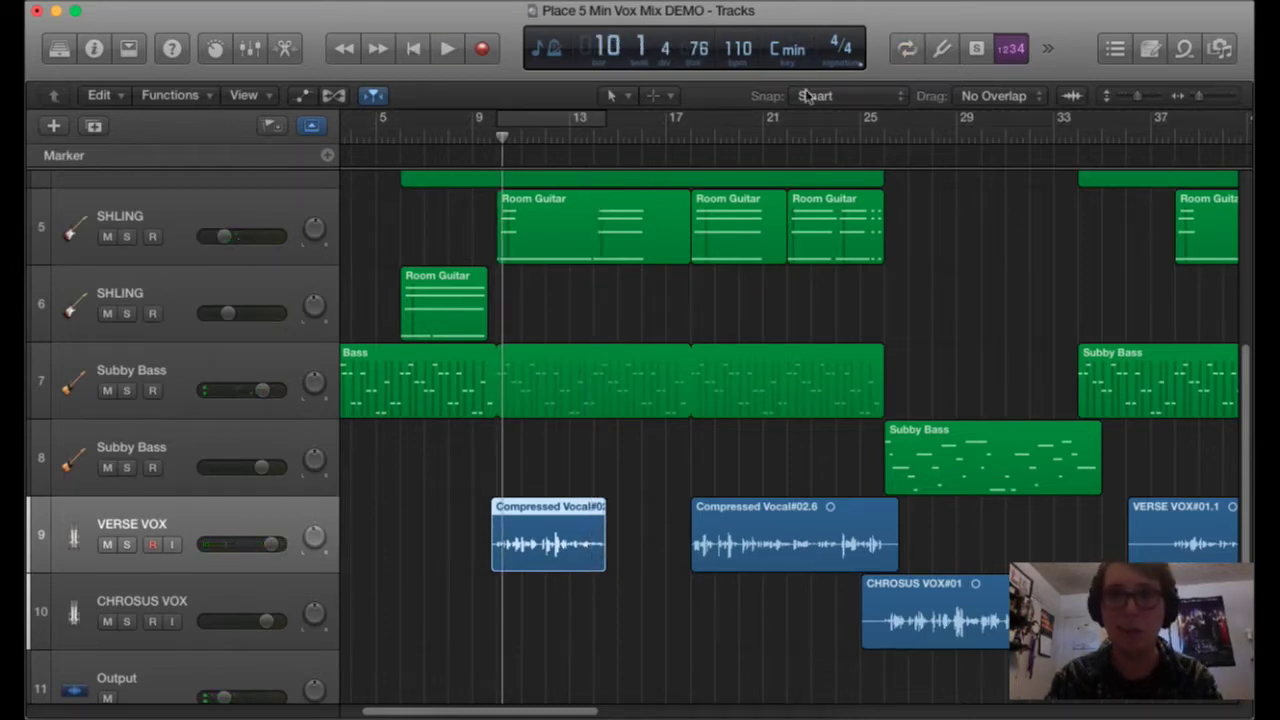
Set the high shelf of the VERSE VOX Channel EQ to 5700 Hz and +5.0 dB, and hide the EQ and mixer.
{"action": "key", "text": "x"}
{"action": "scroll", "coordinate": [655, 396], "scroll_direction": "up", "scroll_amount": 3}
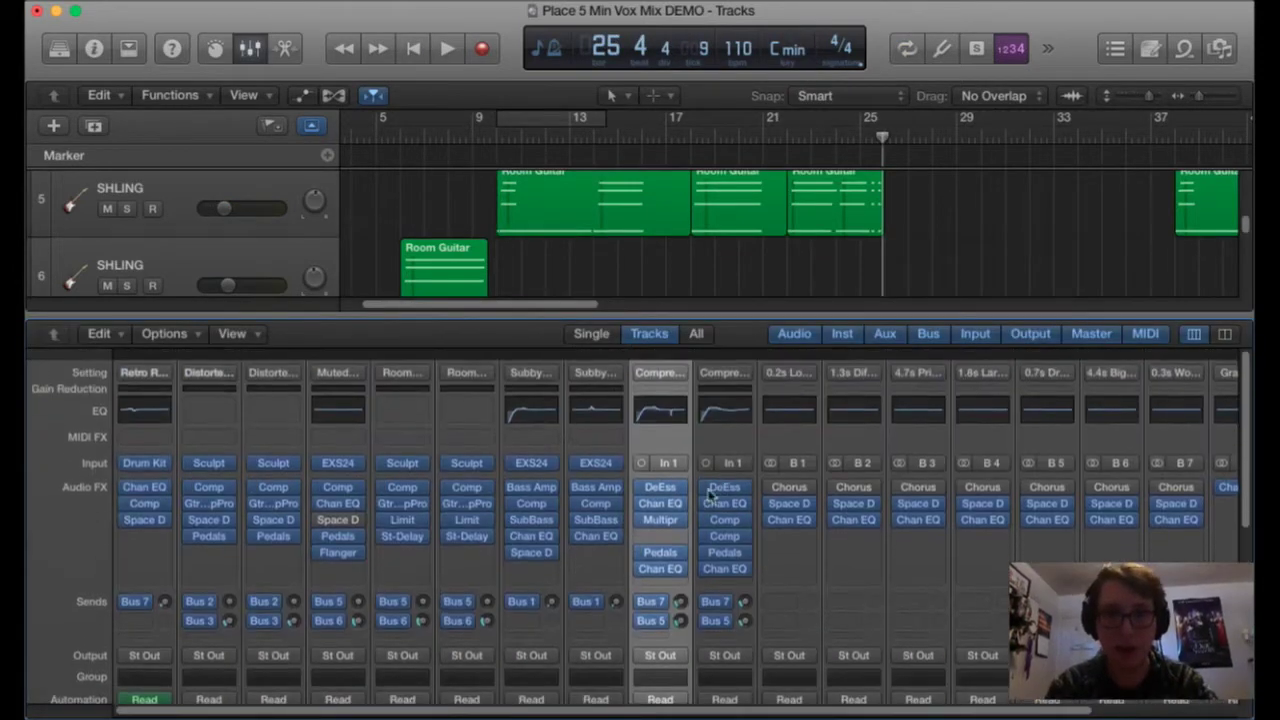
{"action": "left_click", "coordinate": [657, 402]}
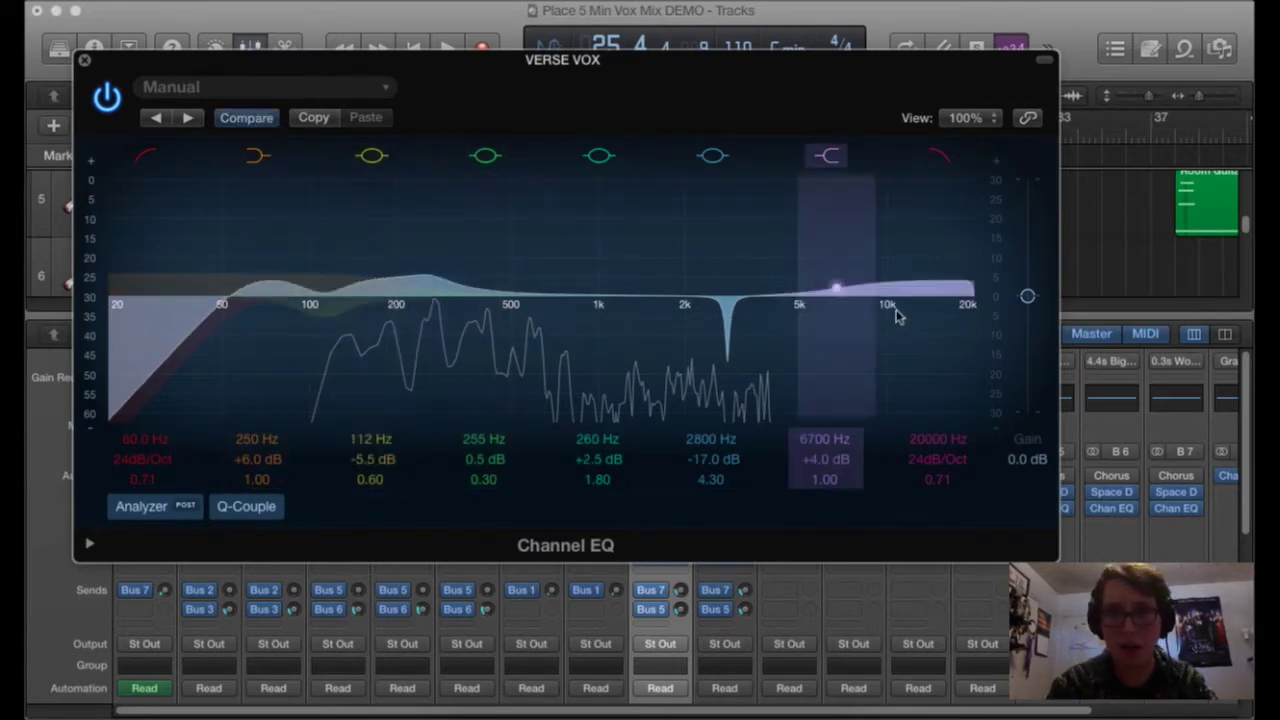
{"action": "left_click_drag", "start_coordinate": [894, 309], "coordinate": [874, 309]}
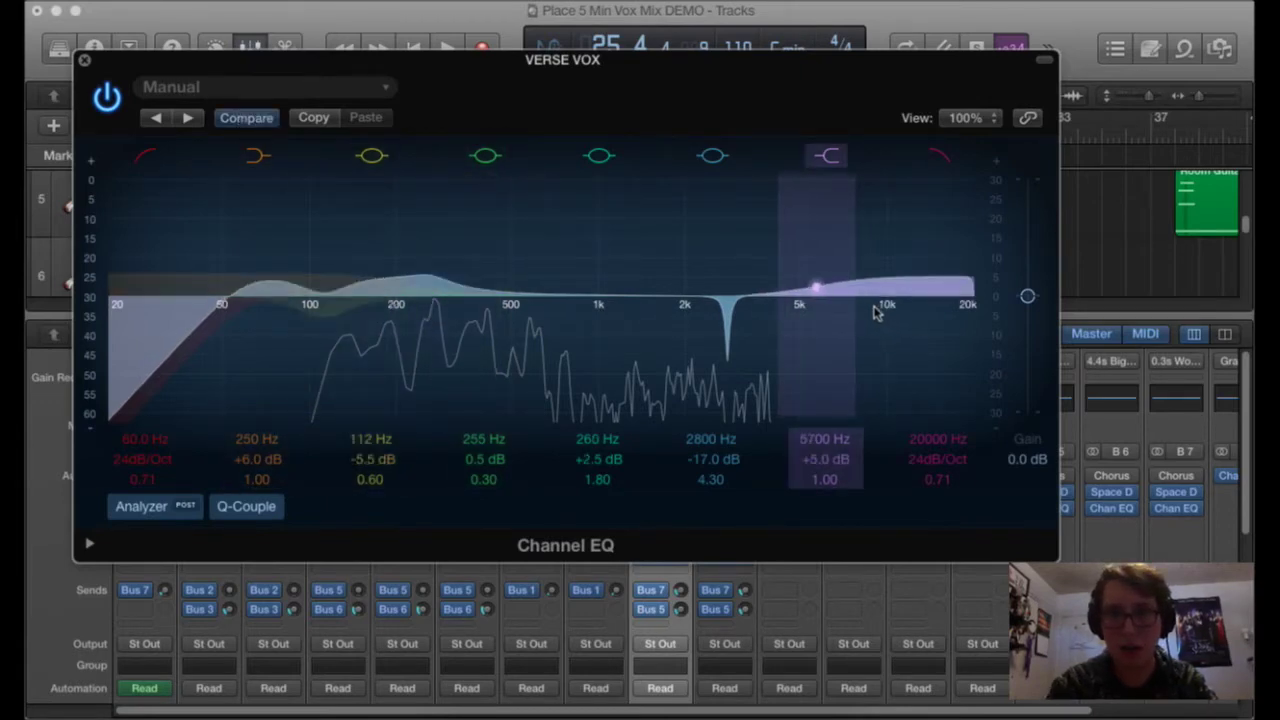
{"action": "left_click", "coordinate": [84, 60]}
{"action": "key", "text": "x"}
Play the song from just before the first verse vocal region to check the vocal in the mix, and stop playback.
{"action": "left_click", "coordinate": [485, 145]}
{"action": "key", "text": "space"}
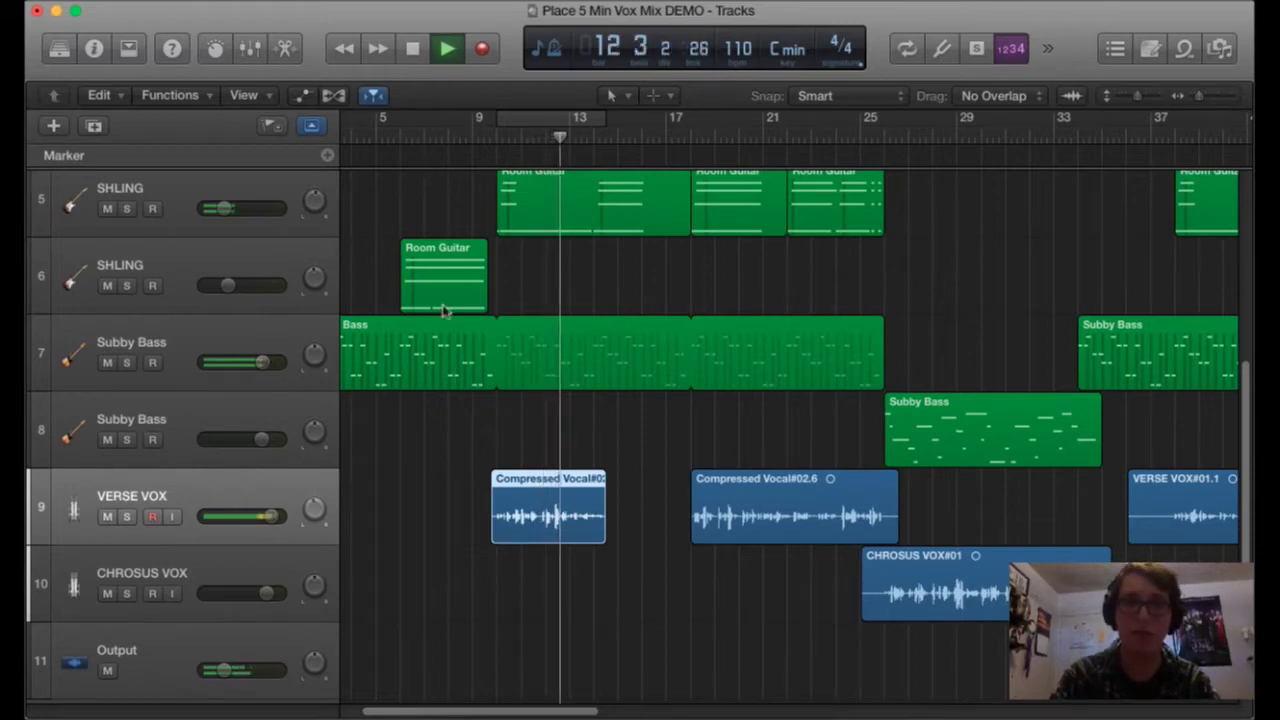
{"action": "key", "text": "space"}
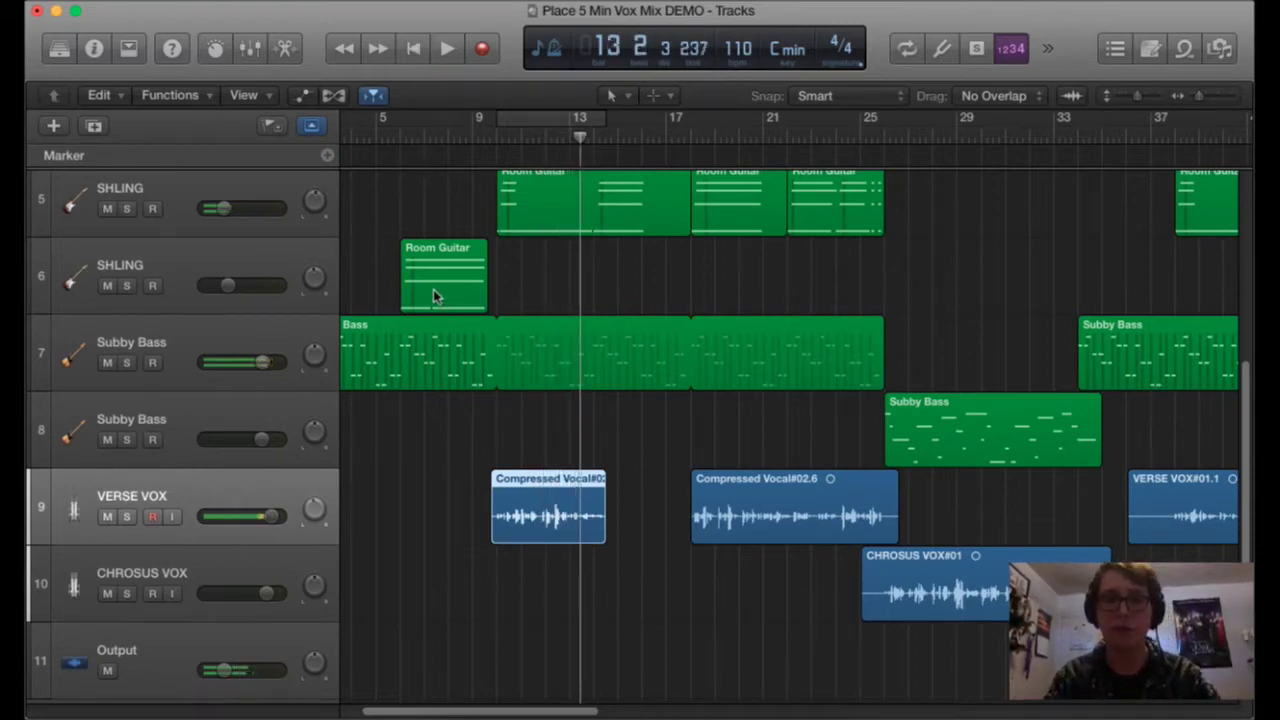